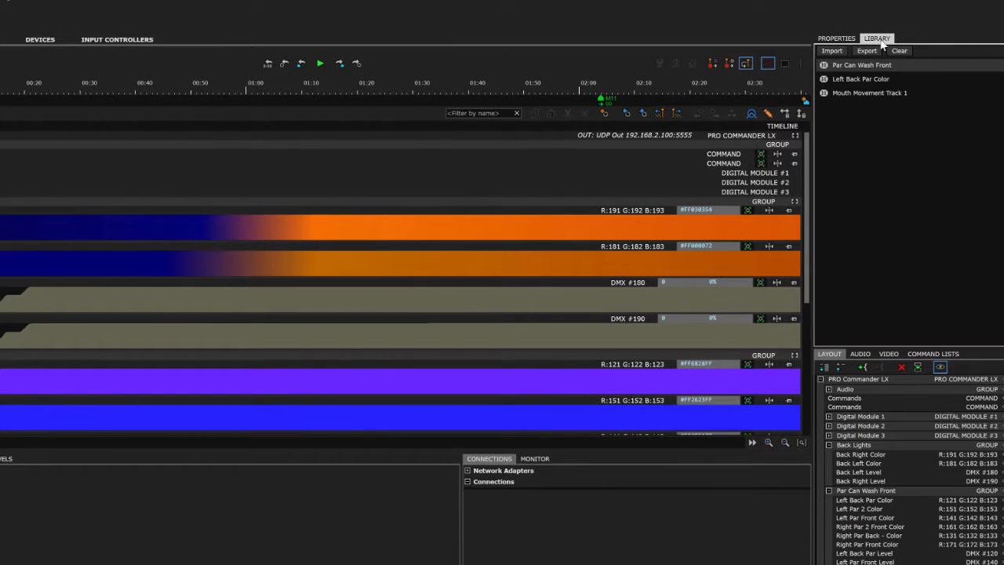
# Delete the three stored items, Par Can Wash Front, Left Back Par Color and Mouth Movement Track 1, from the library.
pyautogui.click(836, 39)
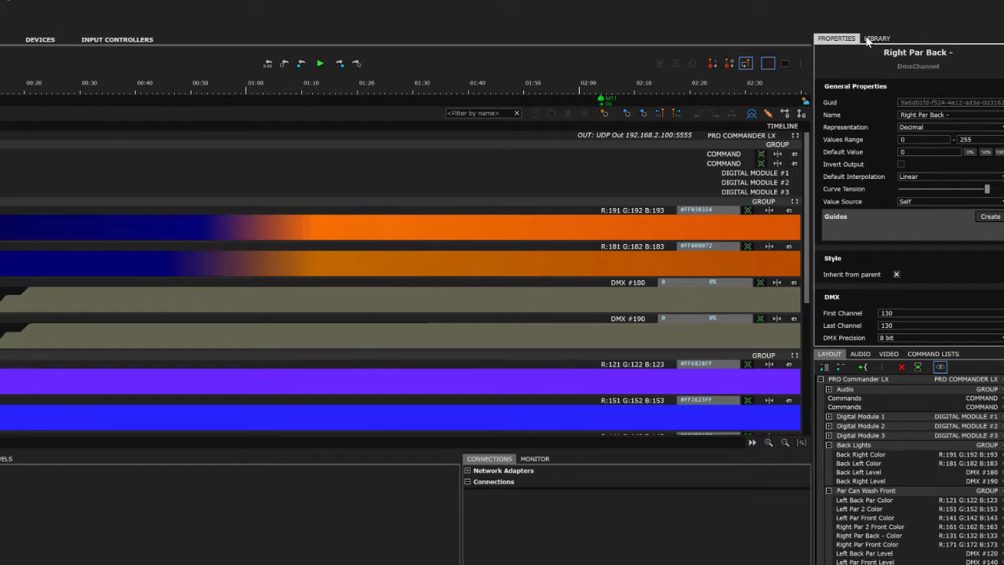
pyautogui.click(877, 39)
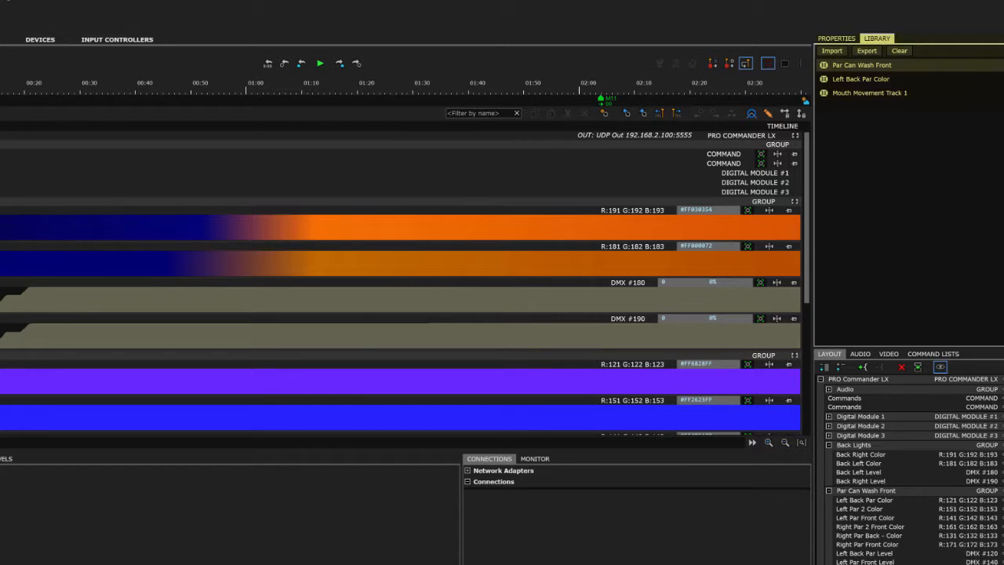
pyautogui.press('Delete')
pyautogui.press('Delete')
pyautogui.press('Delete')
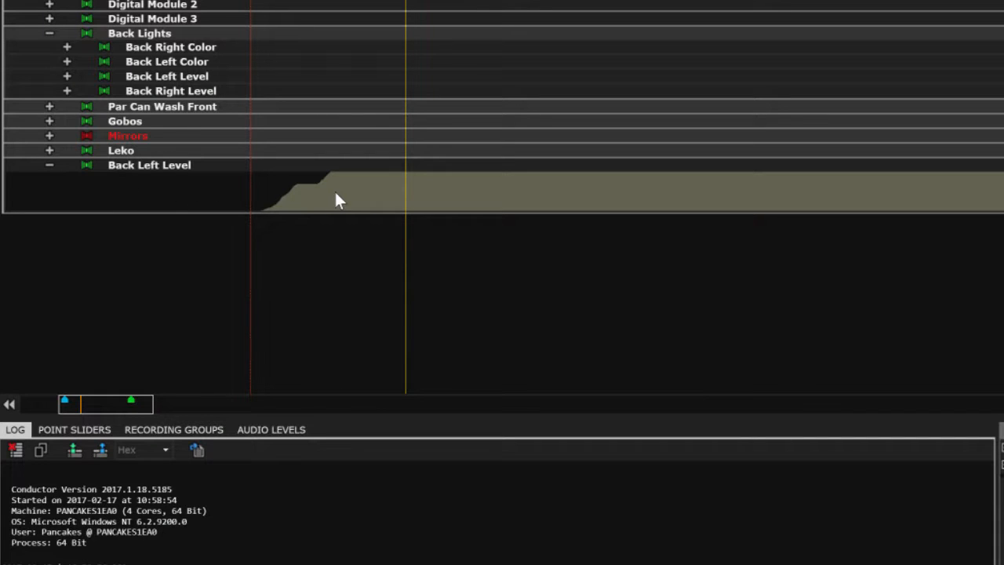
# Copy the ungrouped Back Left Level channel to the library under the name "Back Level Left - DMX 180 - Complete".
pyautogui.click(417, 169)
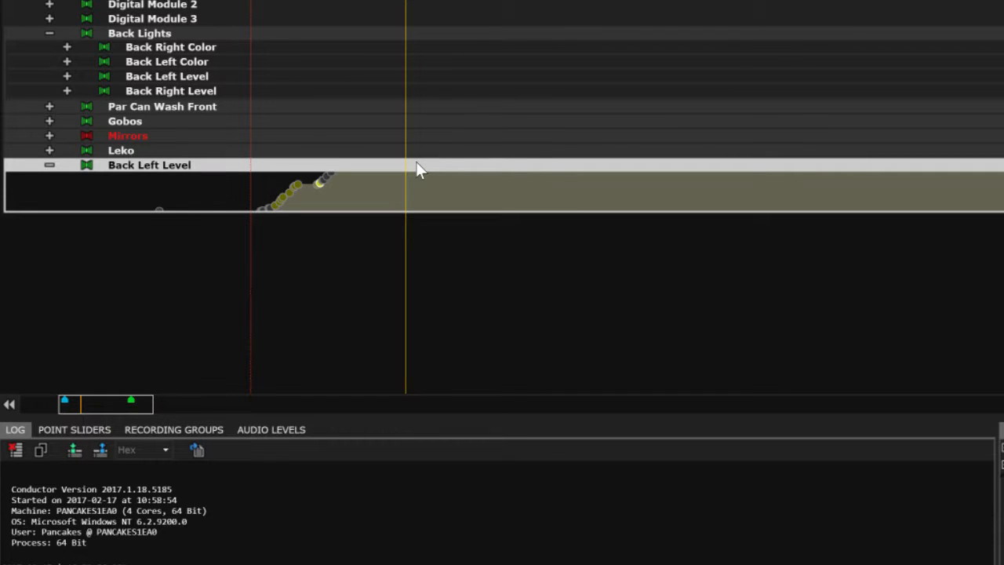
pyautogui.rightClick(417, 170)
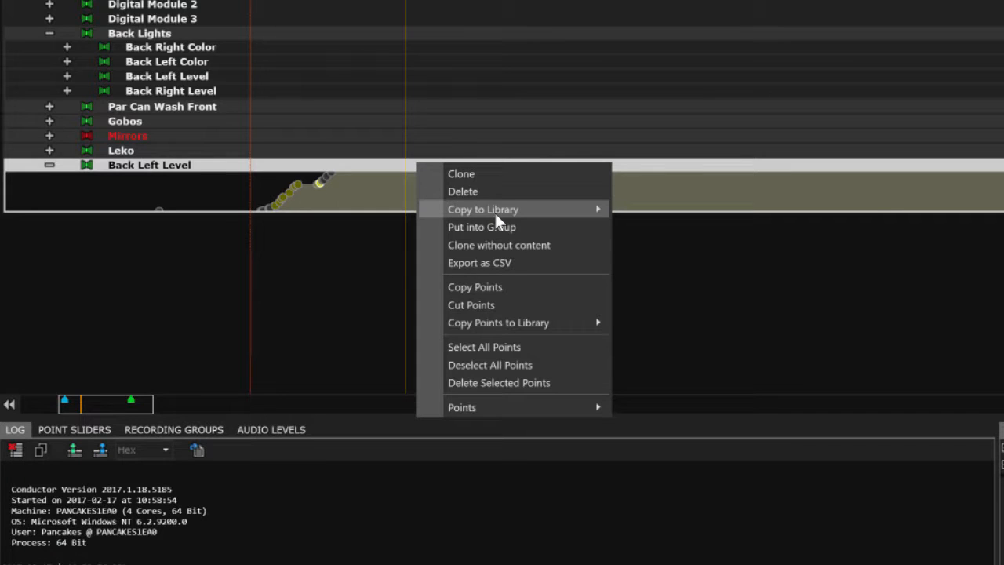
pyautogui.moveTo(499, 211)
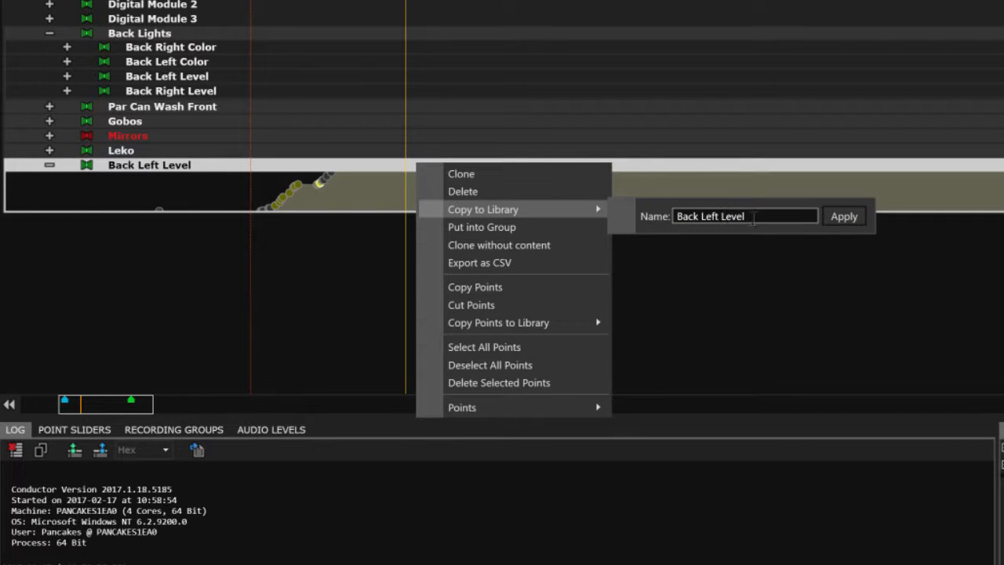
pyautogui.click(755, 218)
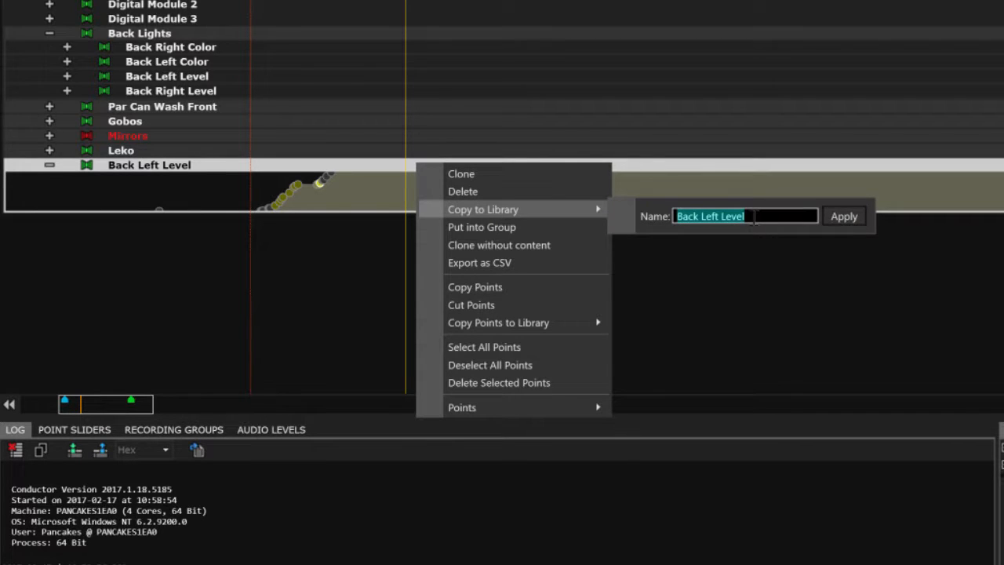
pyautogui.write('Back Left')
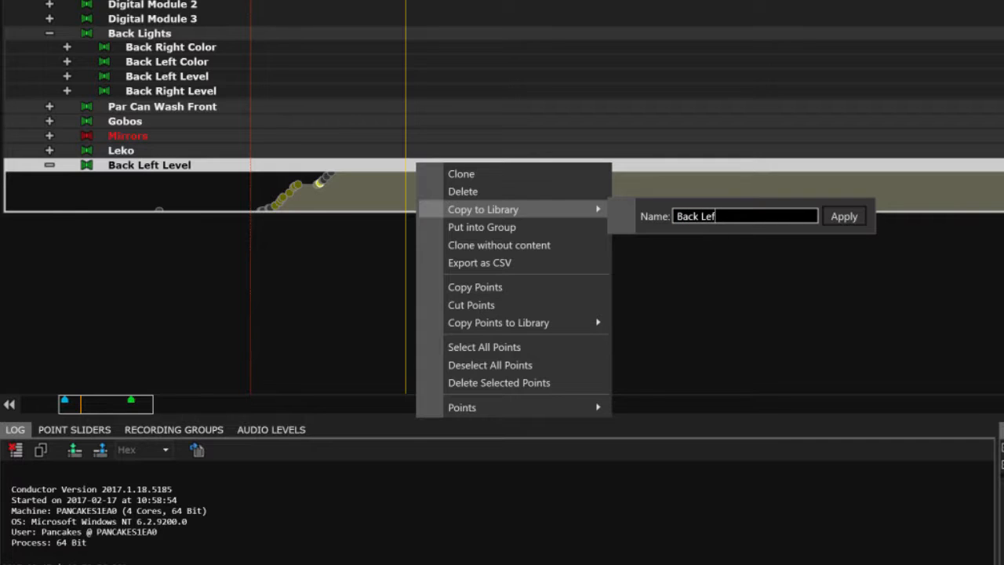
pyautogui.press('BackSpace')
pyautogui.press('BackSpace')
pyautogui.write('vel Left - DMX 180 - Complete')
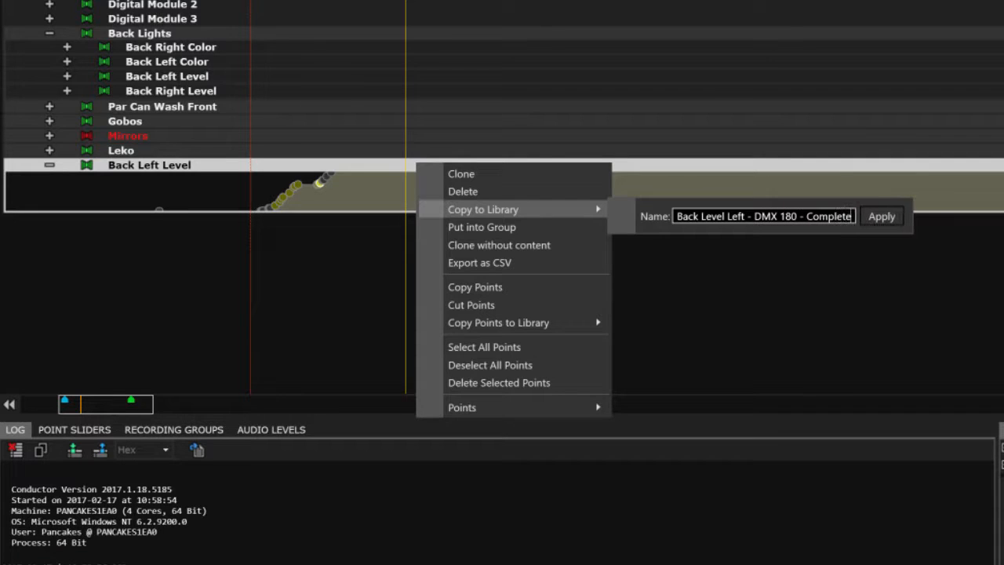
pyautogui.click(888, 217)
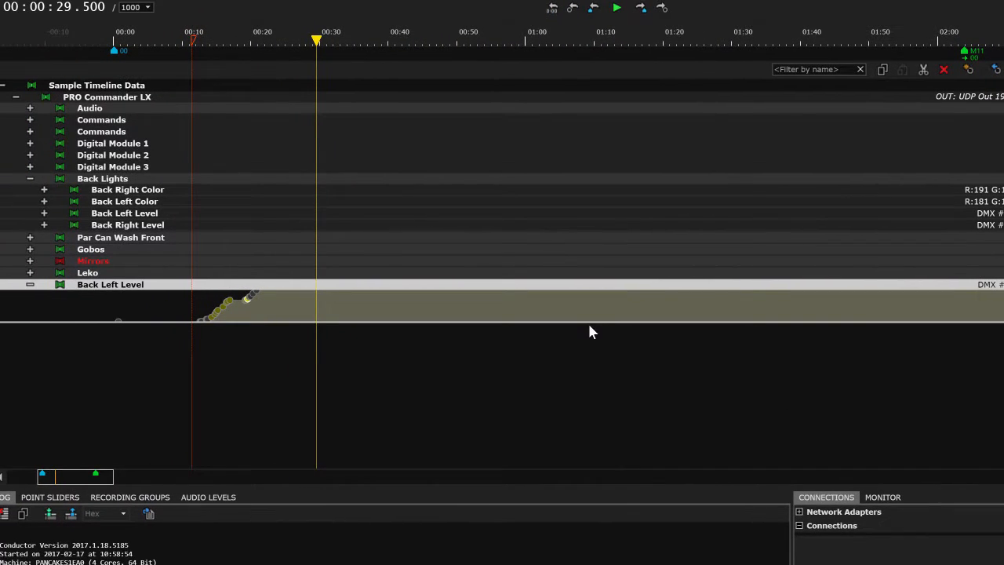
pyautogui.rightClick(327, 290)
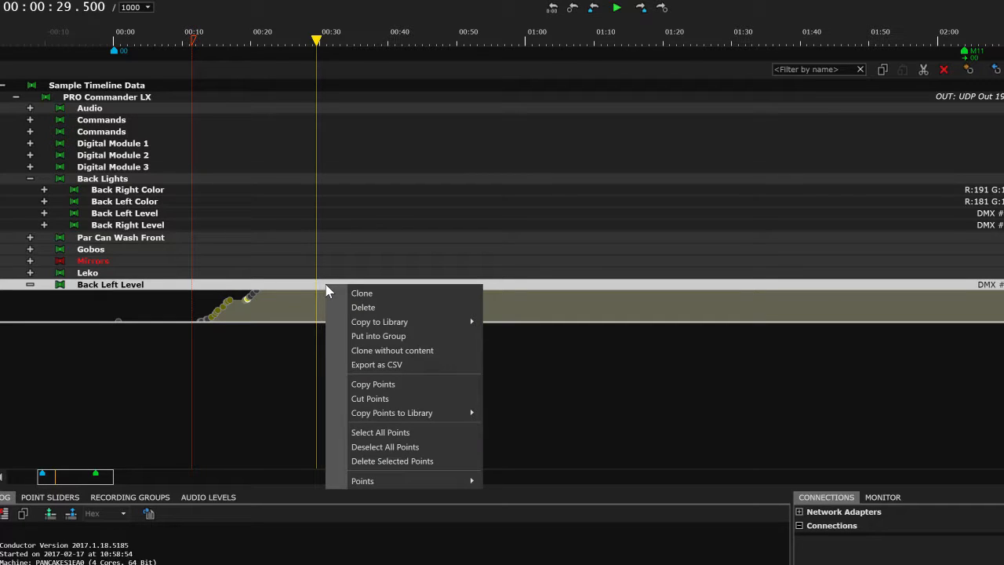
pyautogui.click(528, 364)
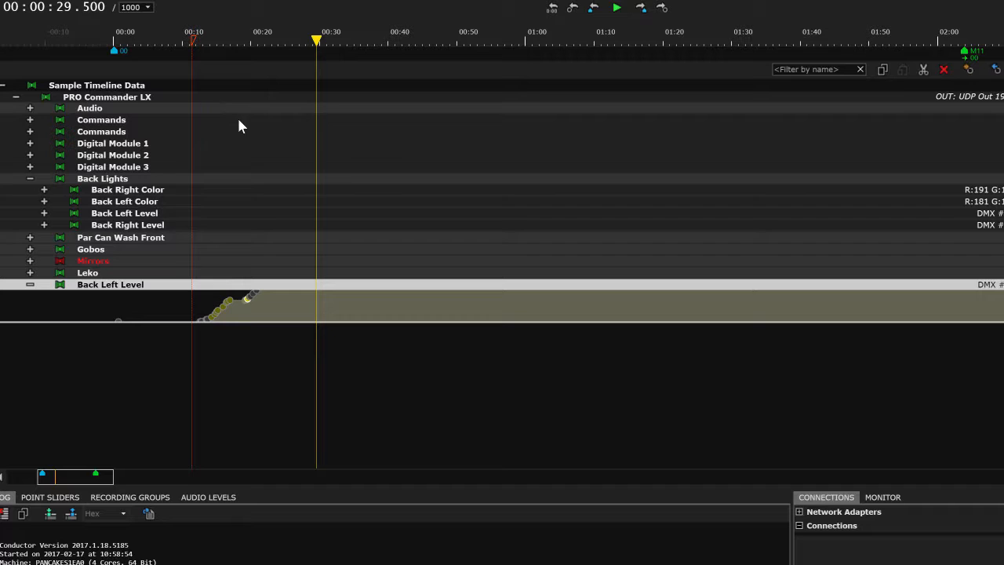
# Insert the stored Back Level Left - DMX 180 - Complete channel from the library into the PRO Commander LX device.
pyautogui.click(205, 96)
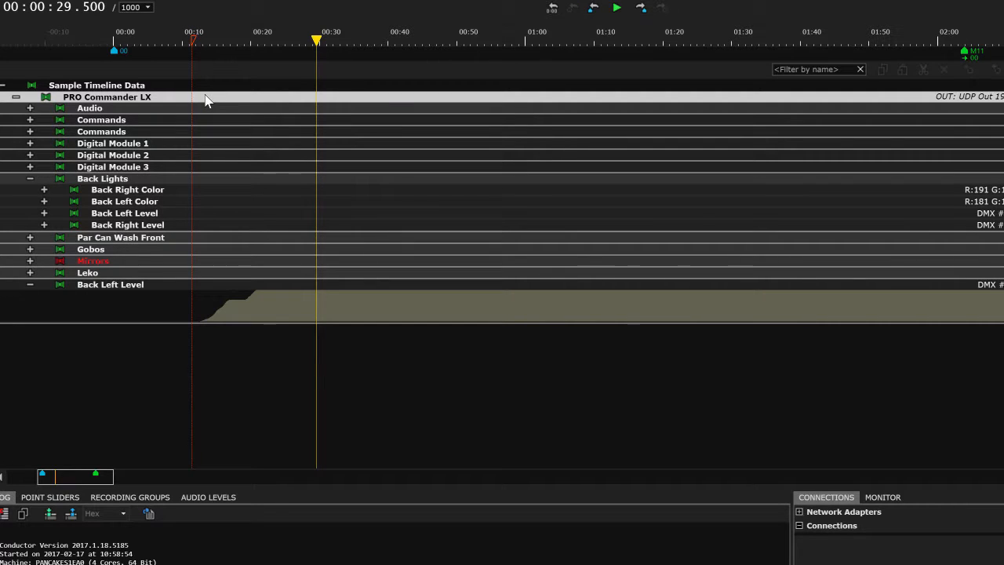
pyautogui.rightClick(206, 97)
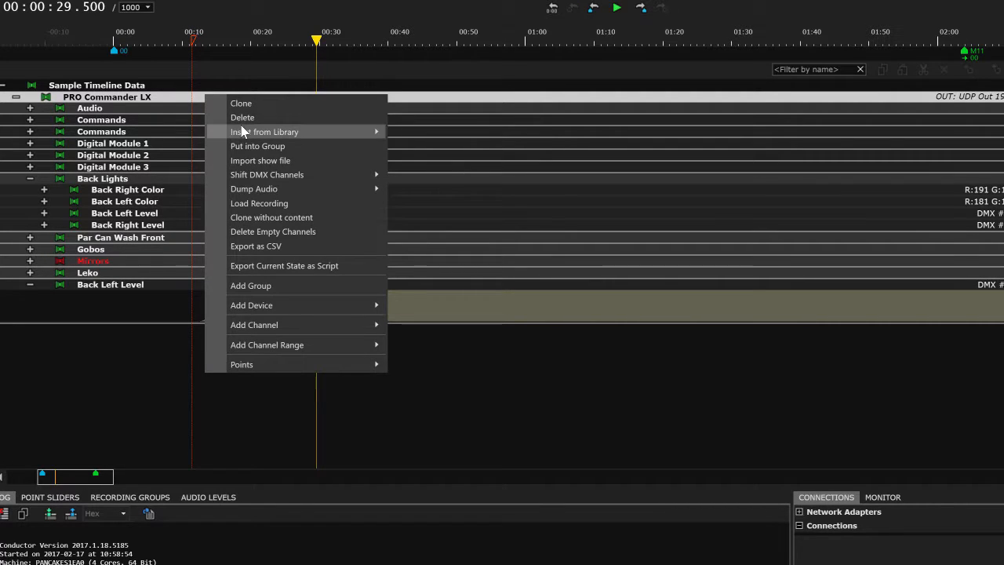
pyautogui.moveTo(242, 131)
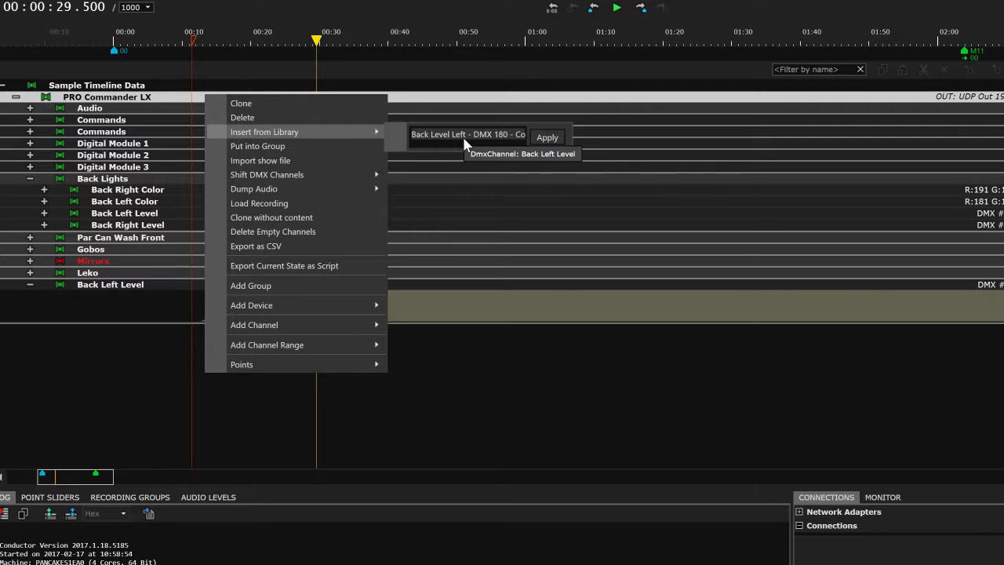
pyautogui.click(547, 139)
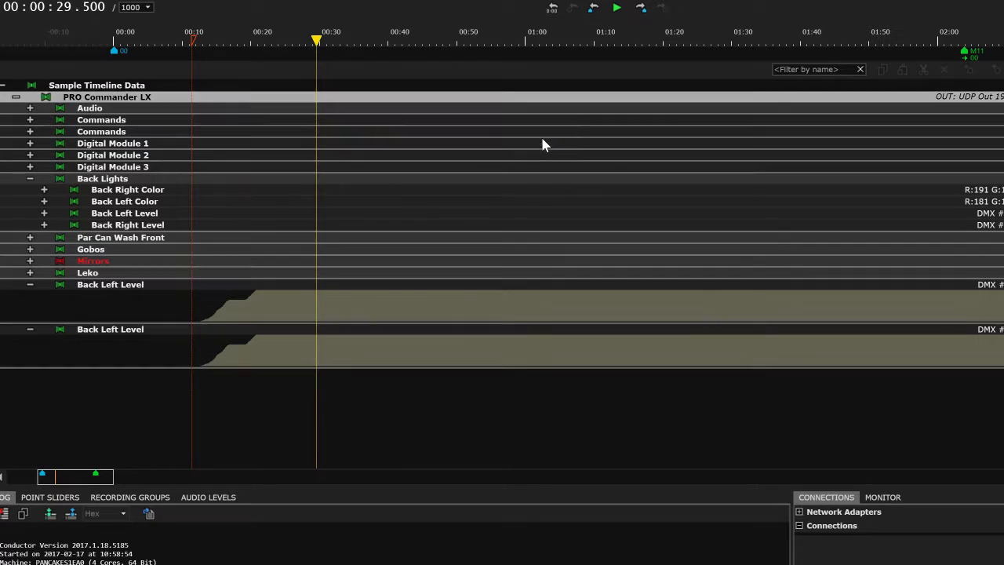
# Set the first DMX channel of the ungrouped Back Left Level channel to 182.
pyautogui.click(341, 330)
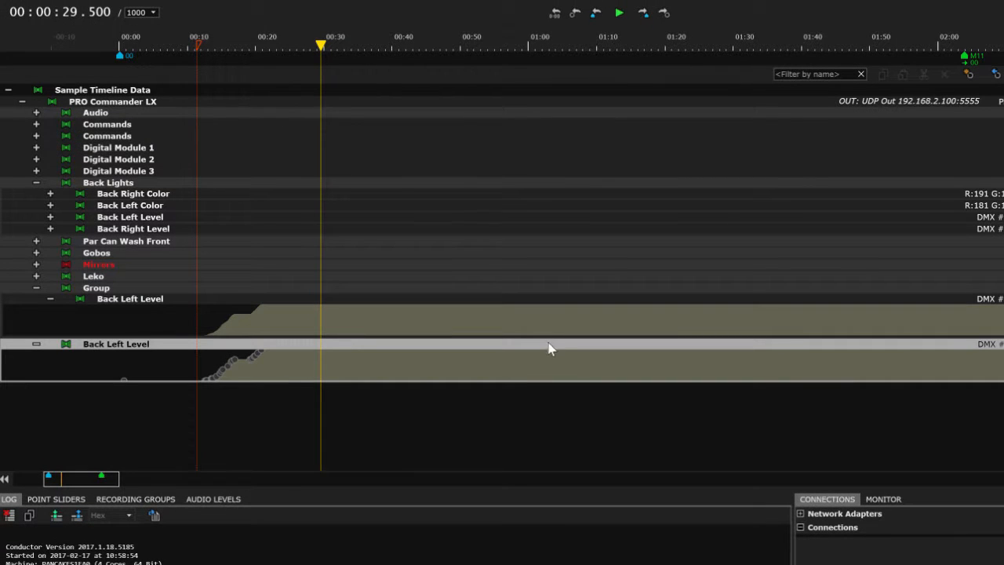
pyautogui.click(549, 349)
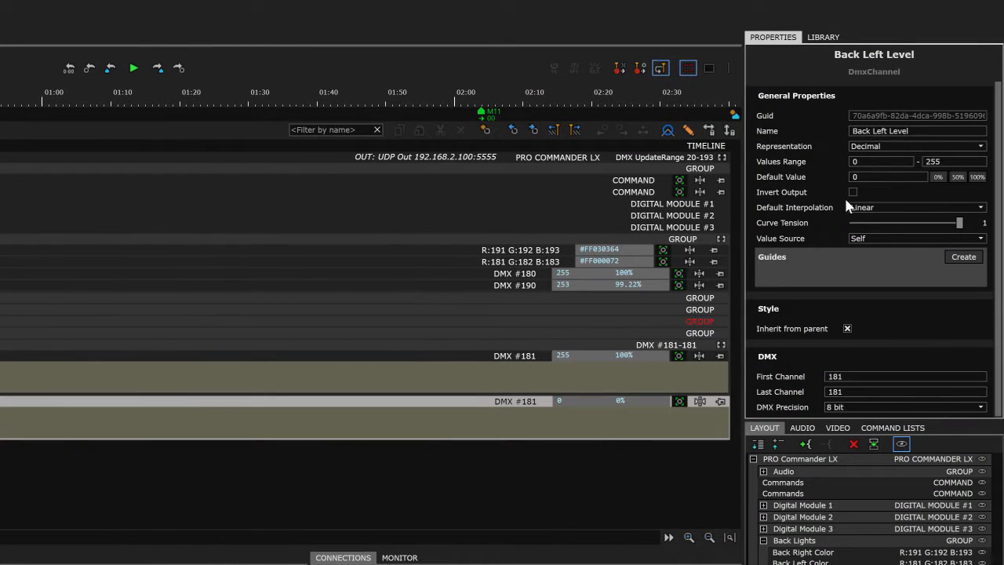
pyautogui.click(857, 377)
pyautogui.write('182')
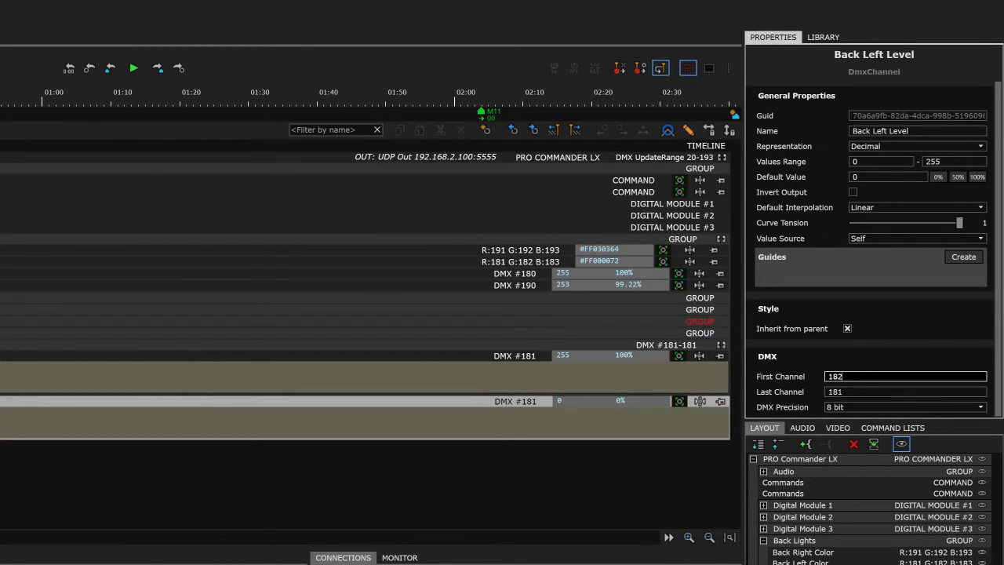
pyautogui.press('Return')
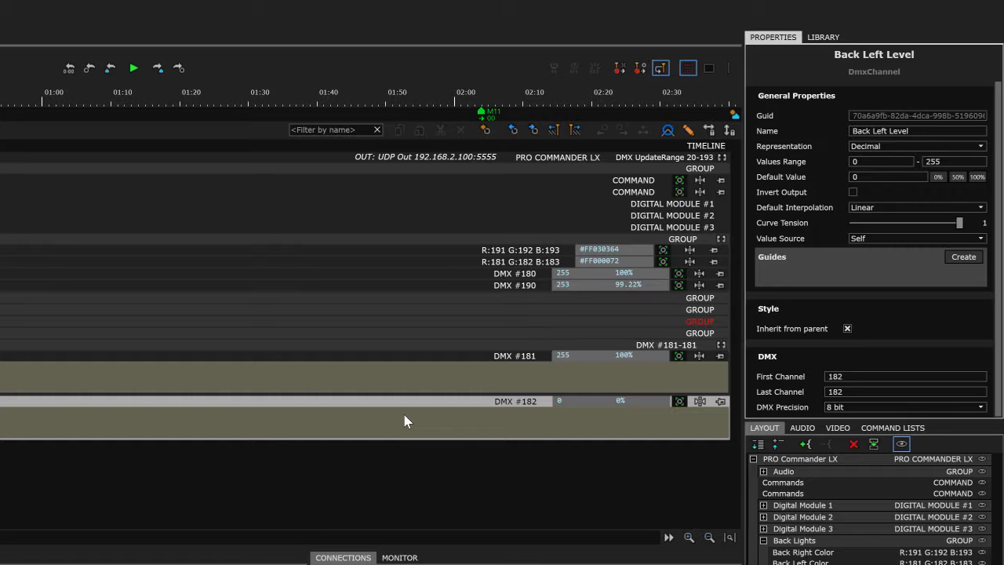
# Copy the Back Lights group to the library under the name "Back Lights Group Complete".
pyautogui.click(823, 36)
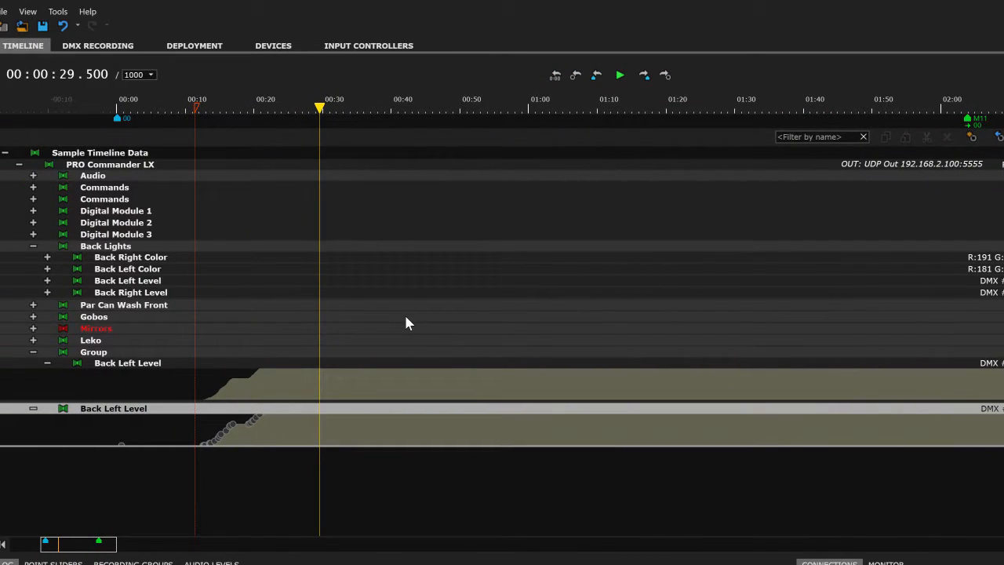
pyautogui.click(165, 247)
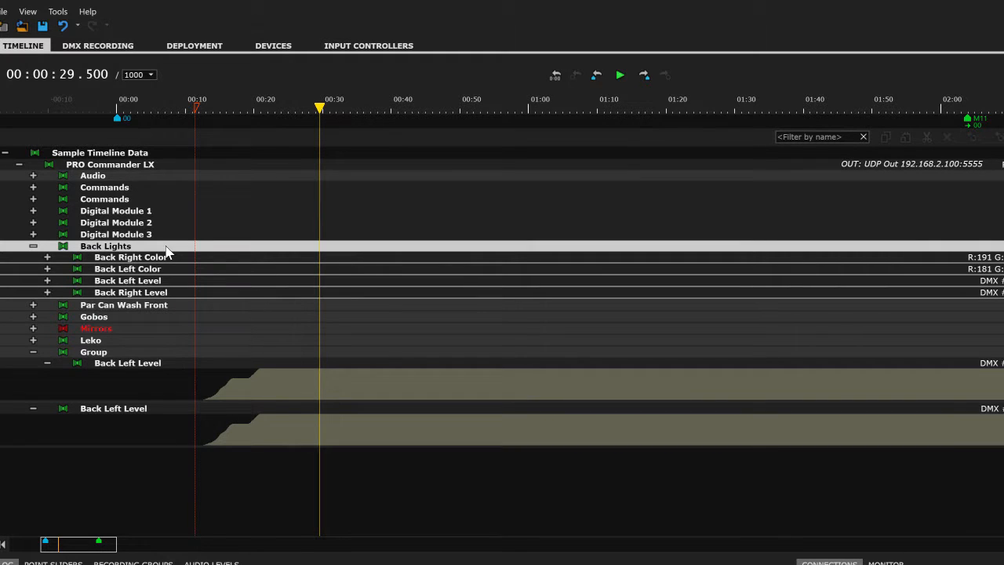
pyautogui.rightClick(165, 249)
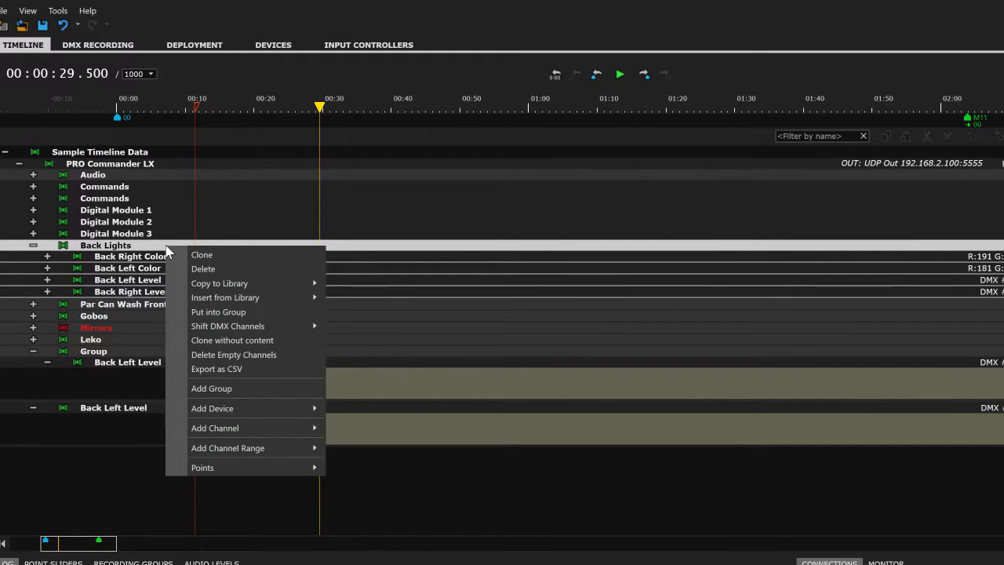
pyautogui.moveTo(231, 287)
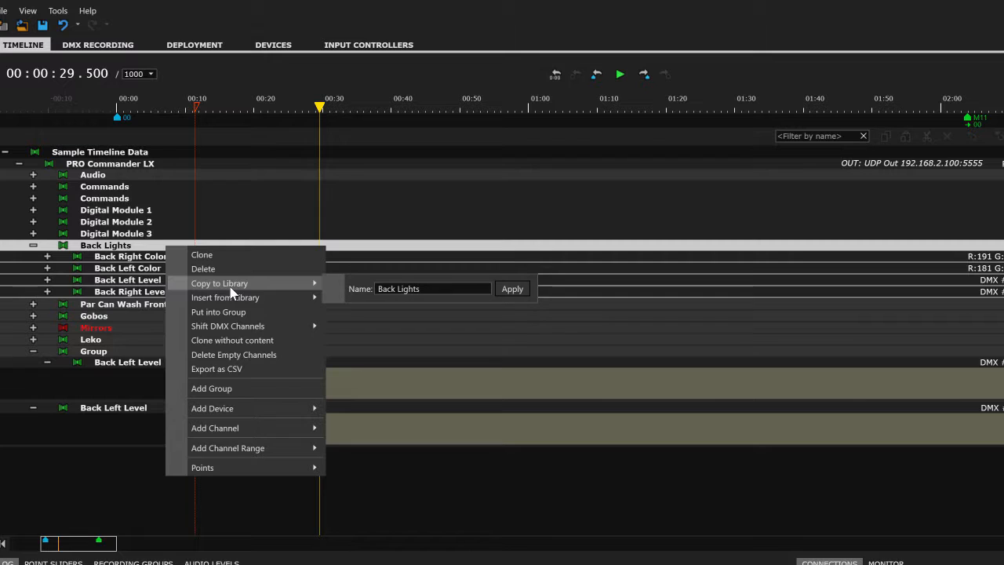
pyautogui.click(686, 186)
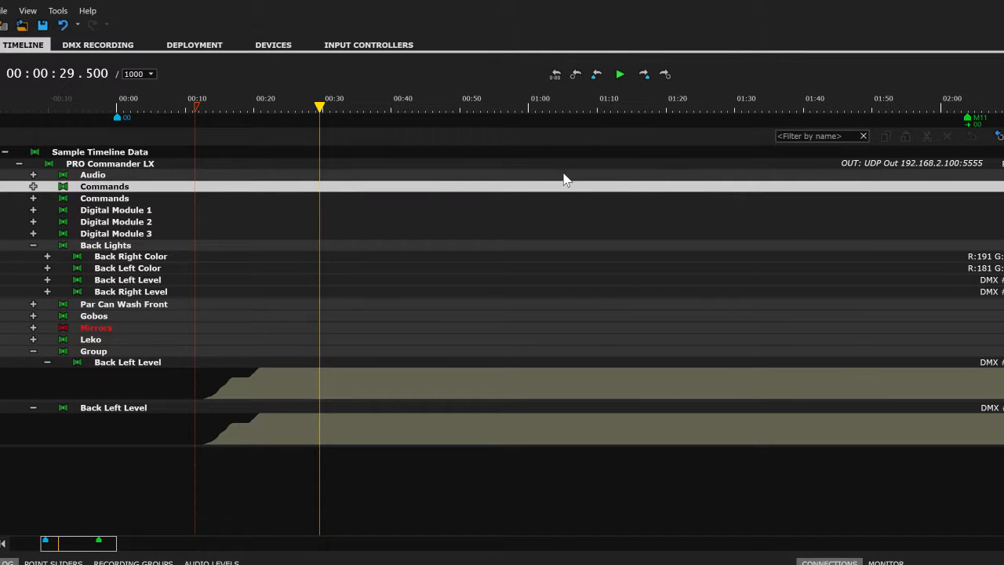
# Insert Back Lights Group Complete from the library at the timeline's top level, outside any device, and collapse PRO Commander LX.
pyautogui.rightClick(257, 477)
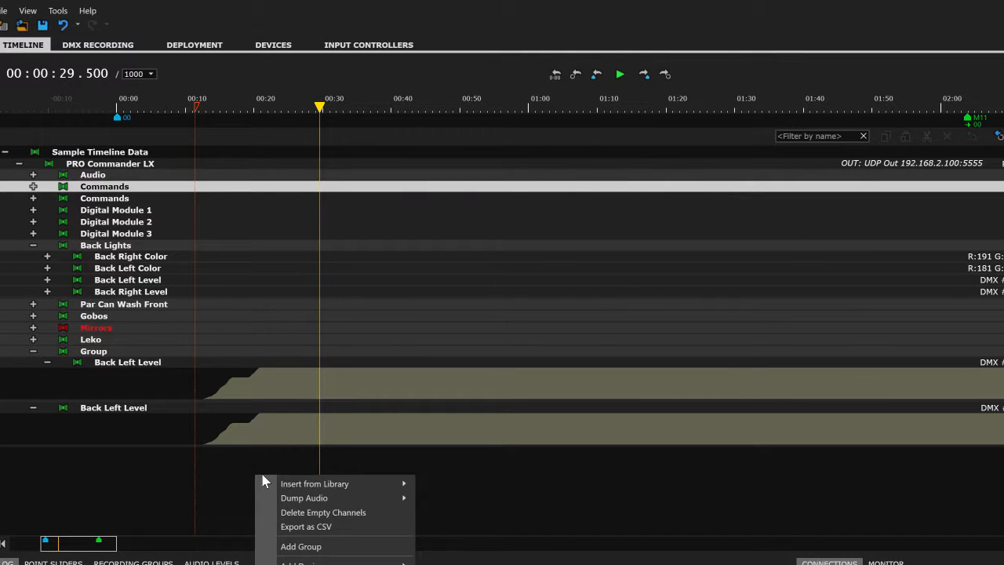
pyautogui.moveTo(280, 489)
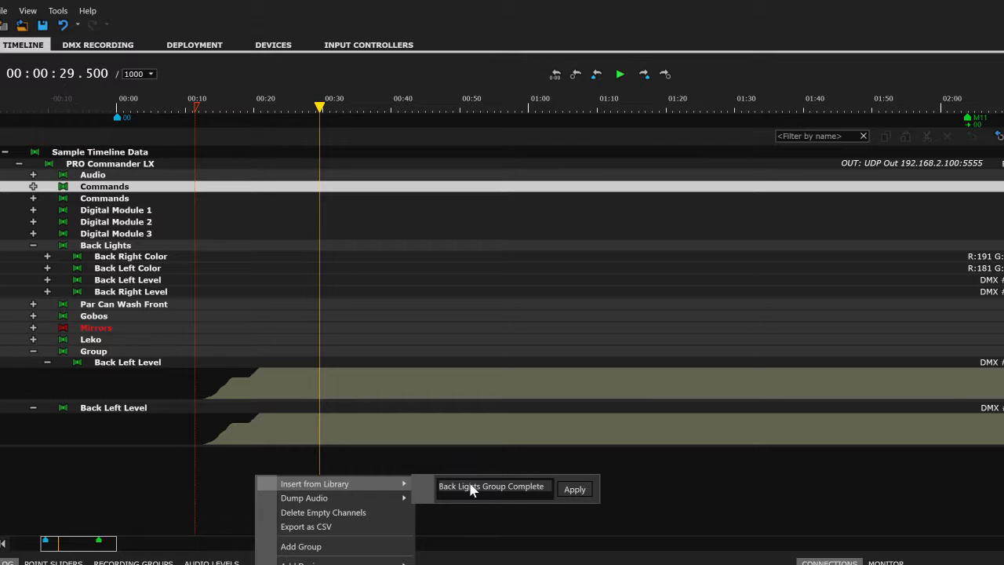
pyautogui.click(574, 489)
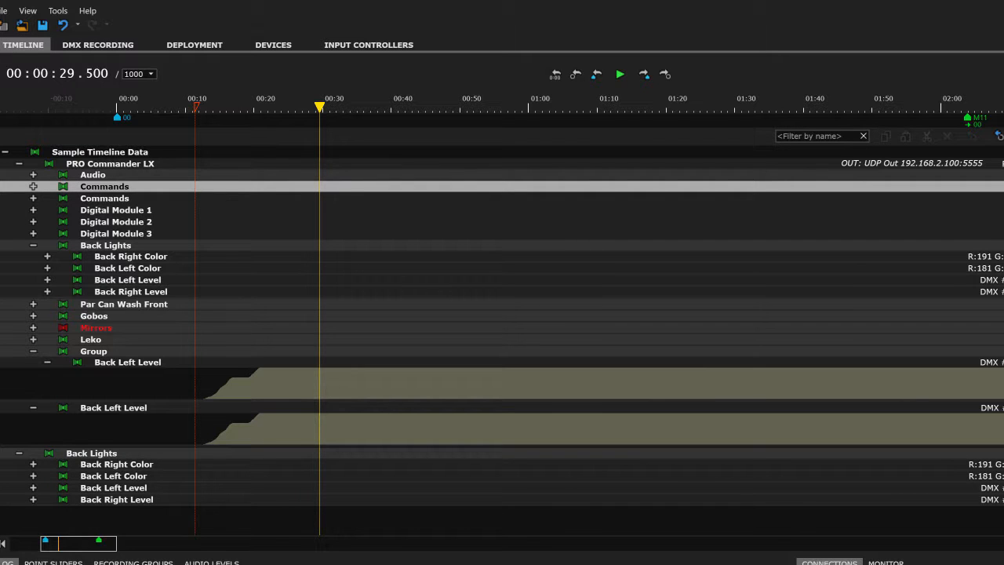
pyautogui.click(19, 163)
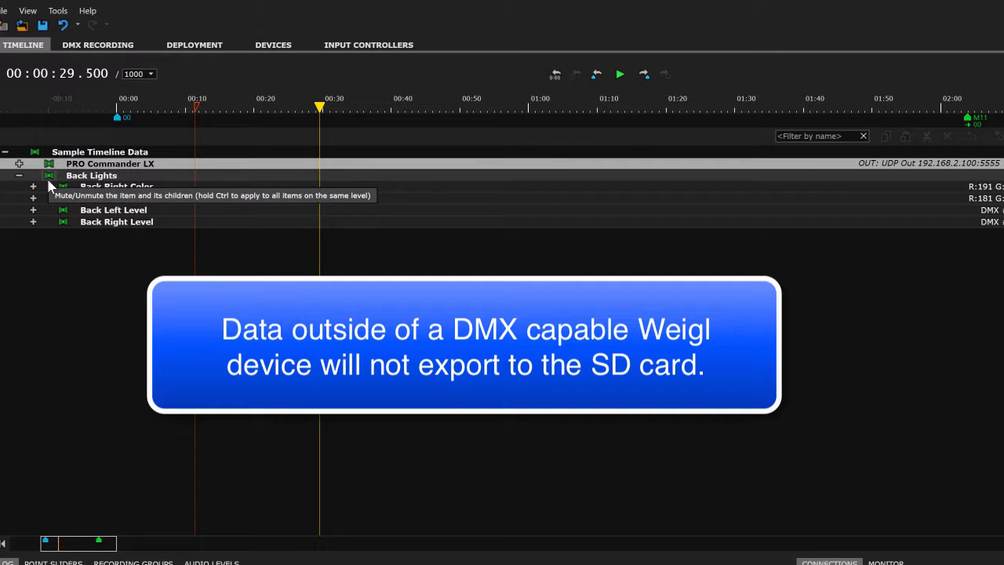
# Add a Pro I/O DMX Module device at the top level of the timeline.
pyautogui.rightClick(316, 282)
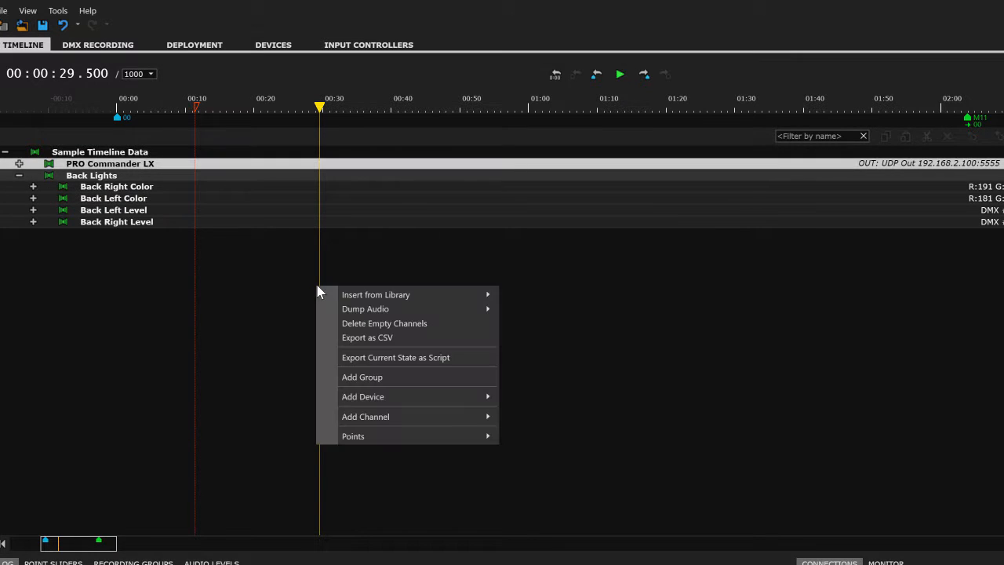
pyautogui.moveTo(436, 400)
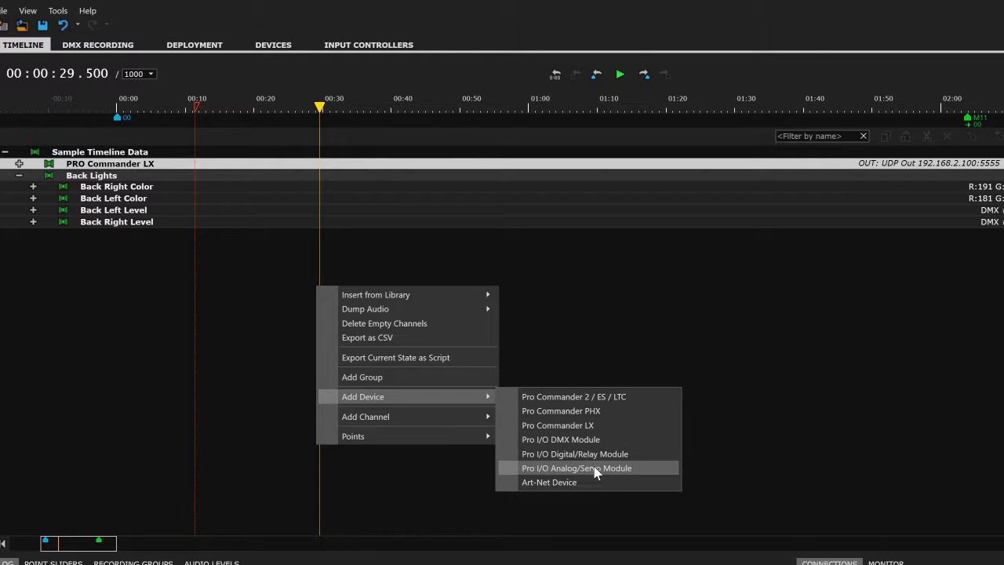
pyautogui.click(619, 440)
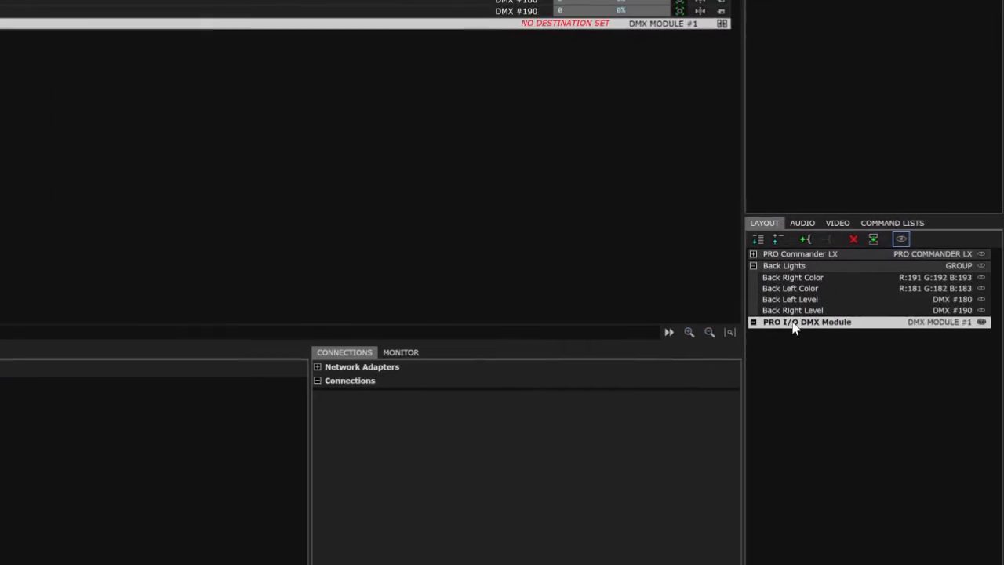
# Move the PRO I/O DMX Module above the inserted Back Lights group, nest the group inside it, and collapse the module.
pyautogui.moveTo(796, 323); pyautogui.dragTo(787, 262)
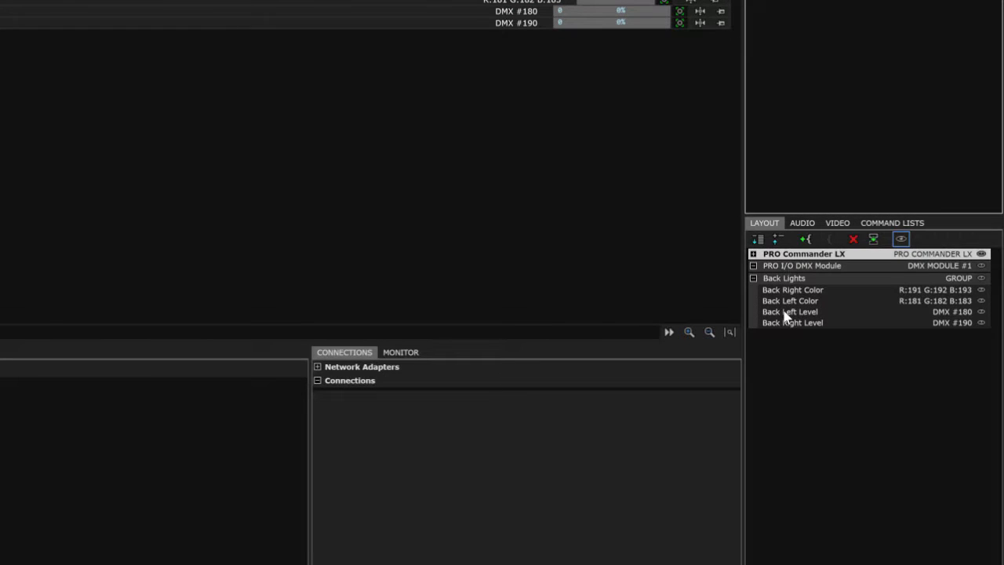
pyautogui.click(777, 278)
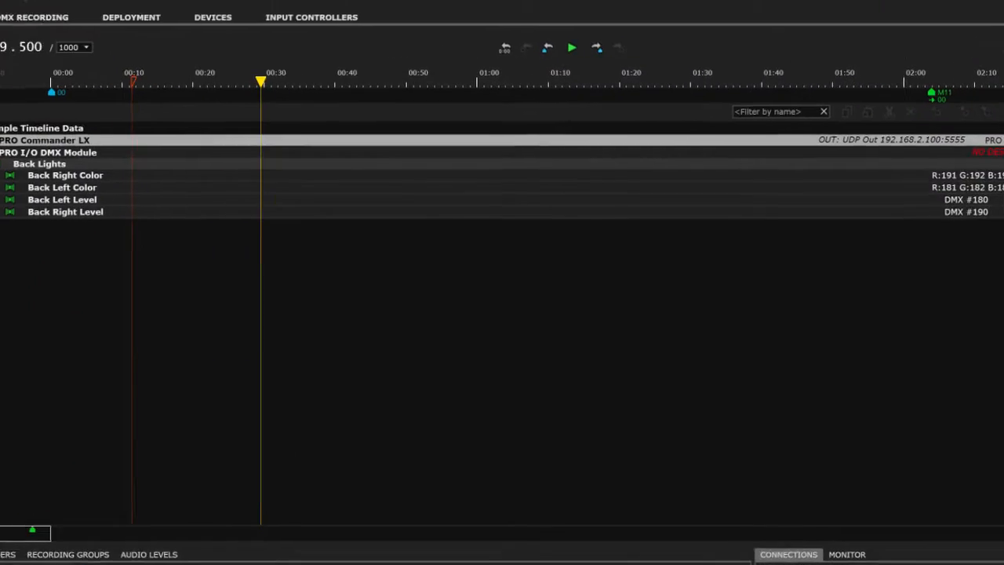
pyautogui.click(18, 184)
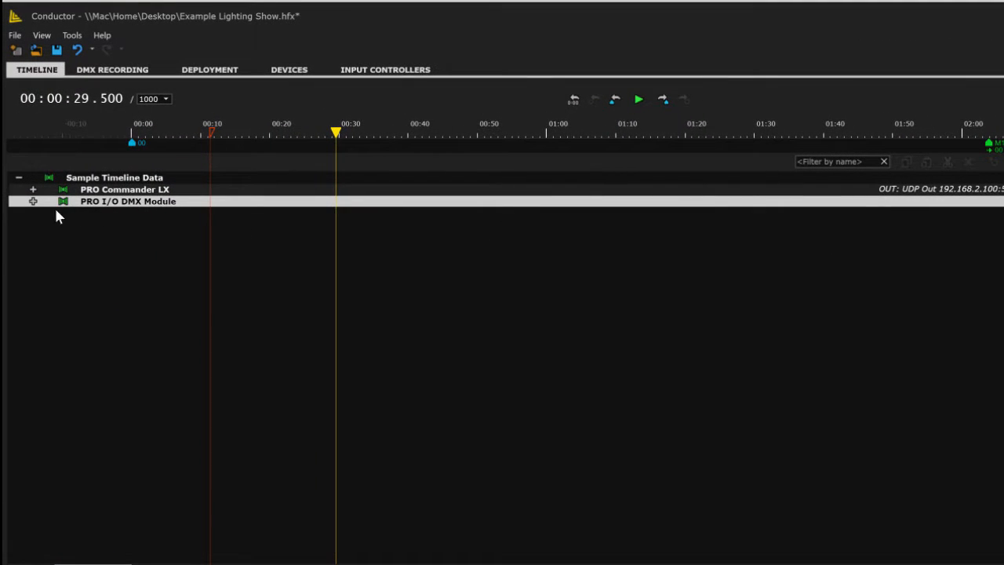
# Shift the DMX channels of the Back Lights group inside PRO I/O DMX Module by 30, with sub-items included.
pyautogui.click(33, 201)
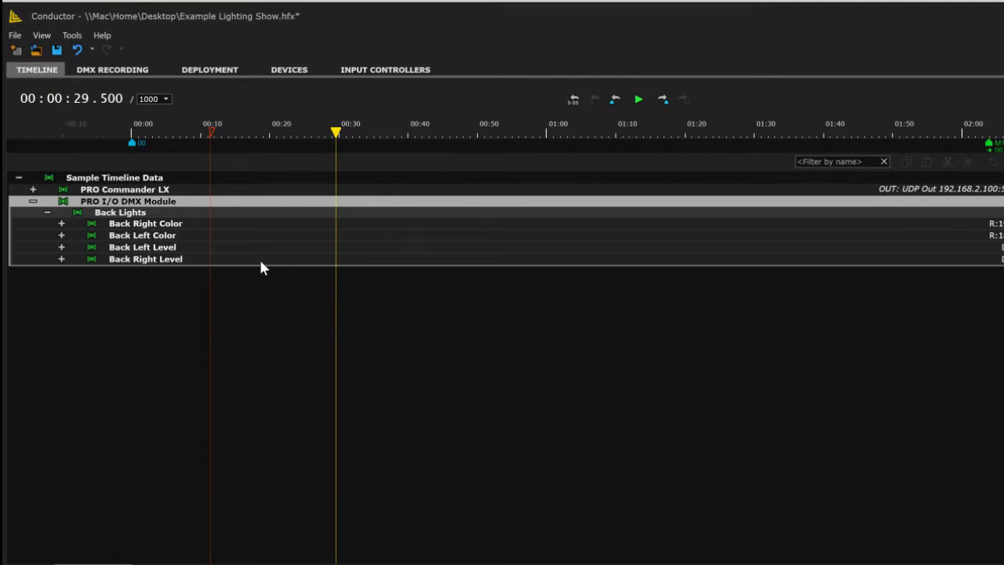
pyautogui.click(150, 213)
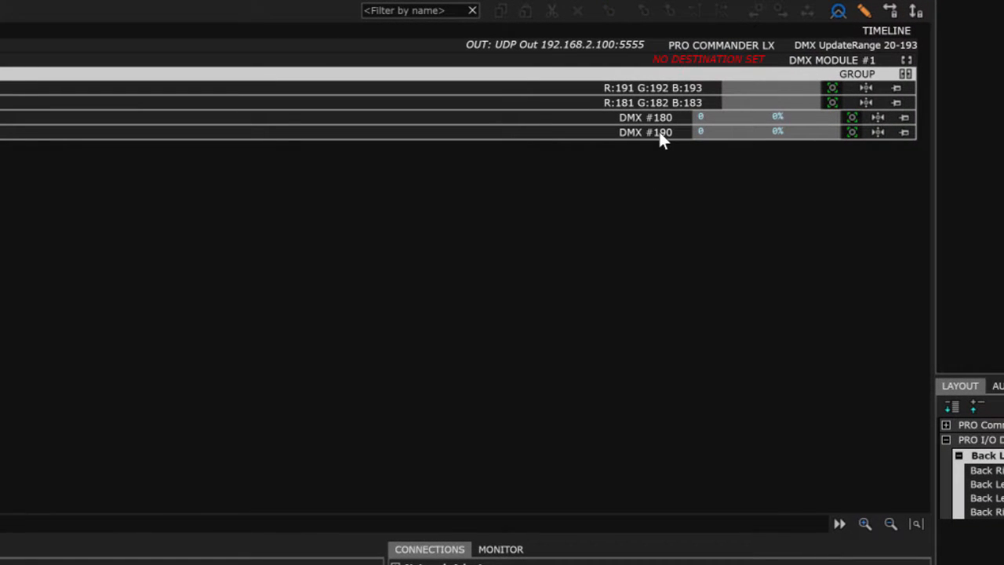
pyautogui.rightClick(129, 156)
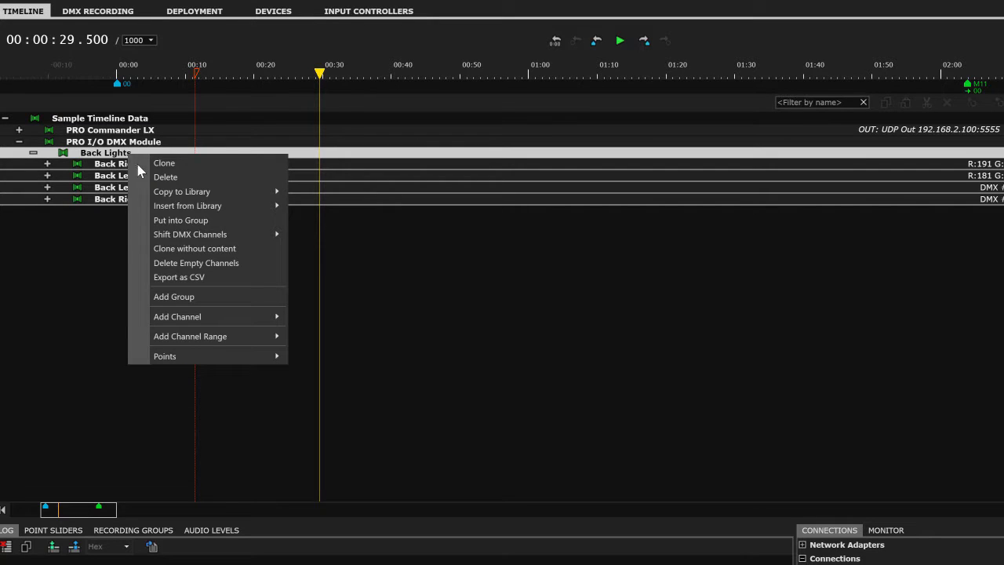
pyautogui.moveTo(223, 240)
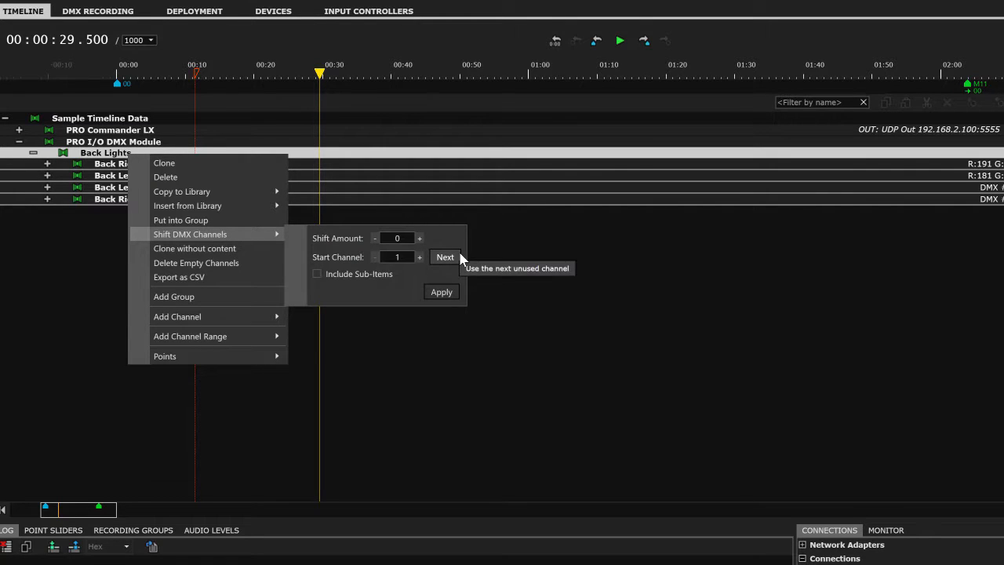
pyautogui.click(408, 238)
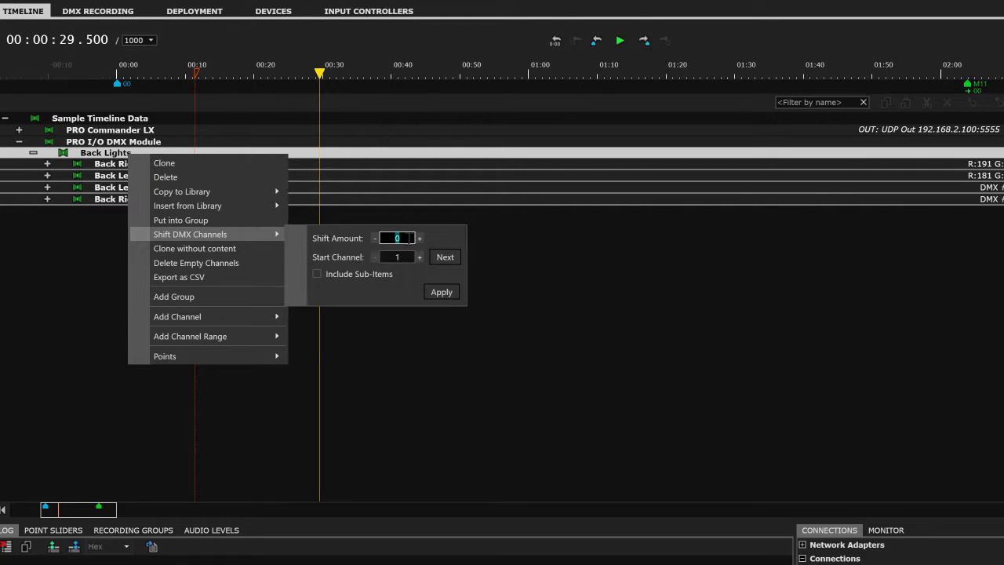
pyautogui.write('30')
pyautogui.click(384, 274)
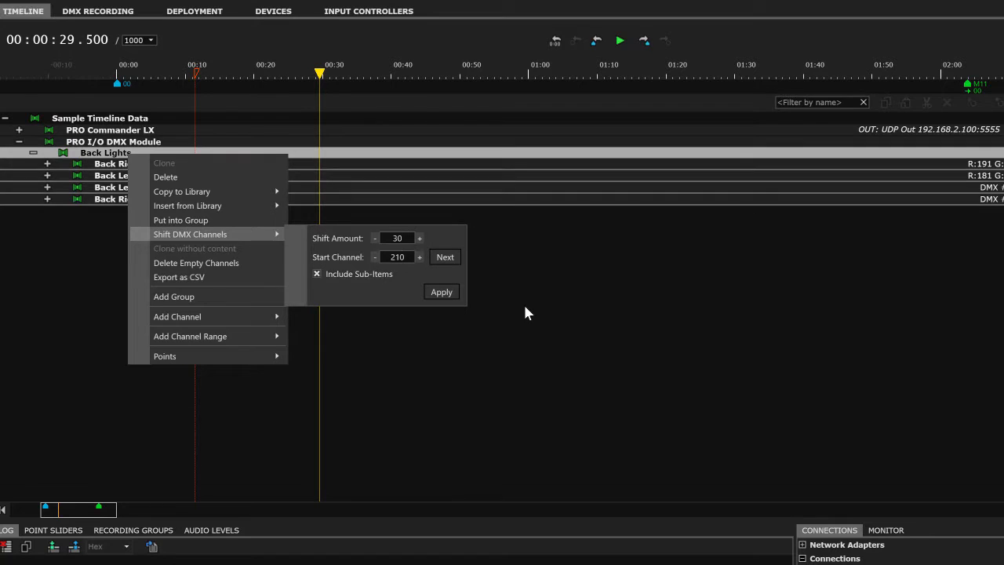
pyautogui.click(452, 292)
# Expand Back Left Level and add points from about 0:26 to 0:40 forming a dip, second peak and fade-out, plus a zero point near 1:10.
pyautogui.click(173, 175)
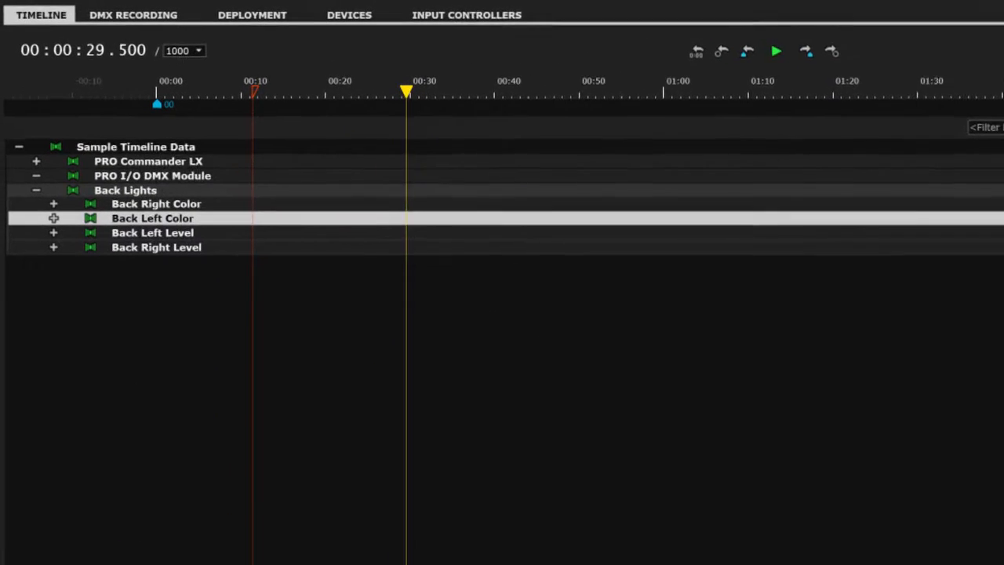
pyautogui.click(55, 237)
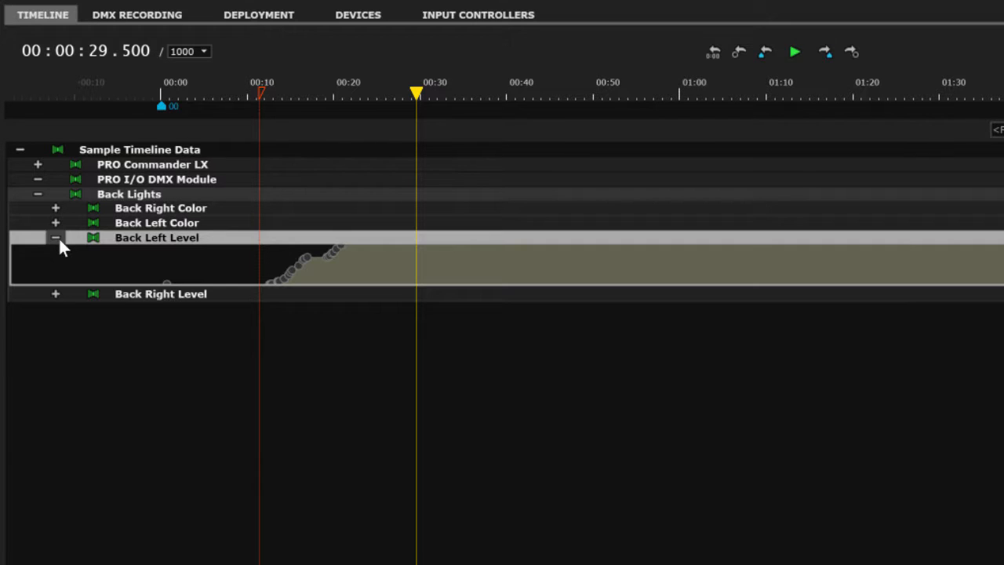
pyautogui.click(385, 265)
pyautogui.click(412, 276)
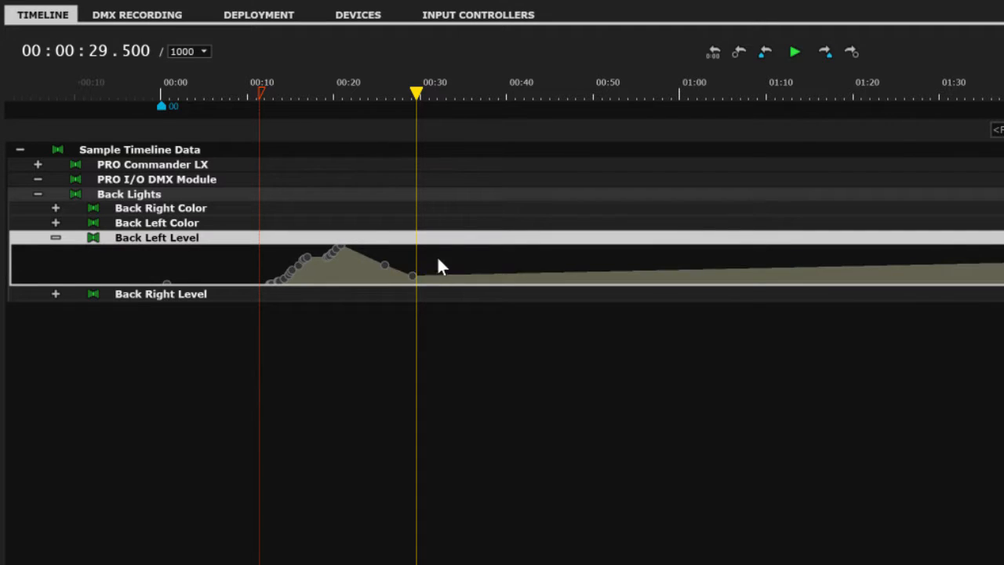
pyautogui.click(437, 259)
pyautogui.click(471, 275)
pyautogui.moveTo(511, 278); pyautogui.dragTo(511, 292)
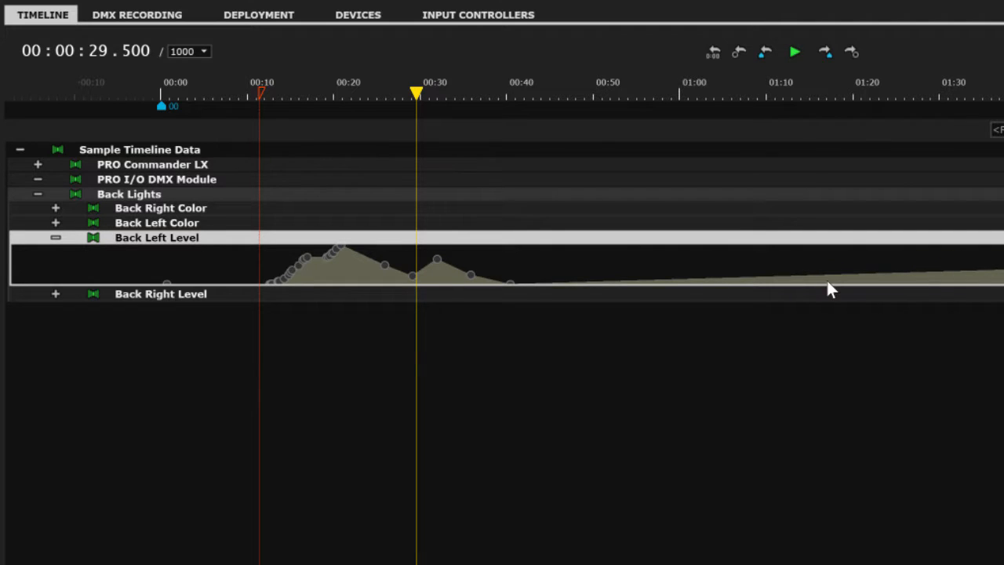
pyautogui.moveTo(828, 277); pyautogui.dragTo(764, 298)
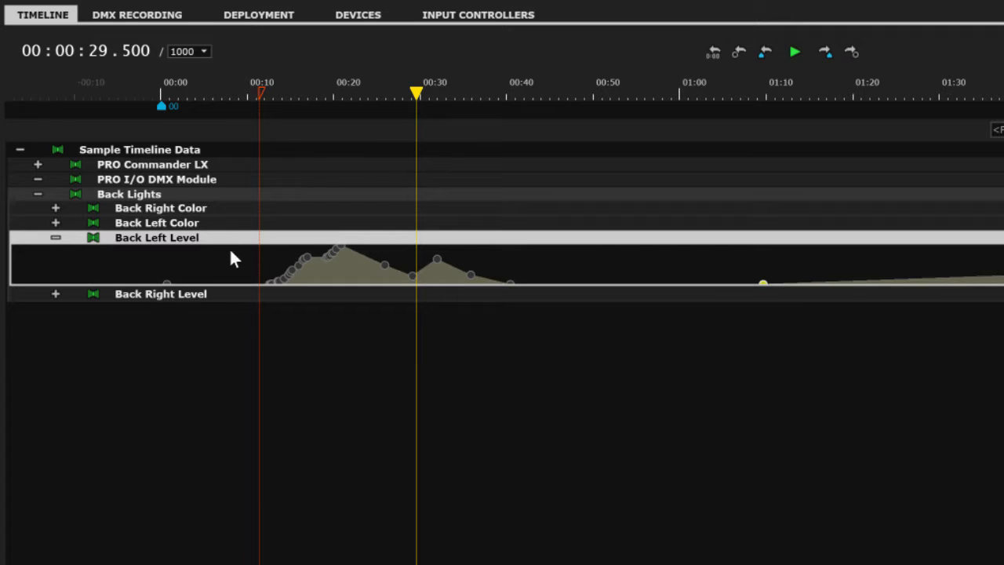
# Select the Back Left Level points between about 0:10 and 0:40 and copy them to the library as "Thunder Flash".
pyautogui.moveTo(234, 247); pyautogui.dragTo(557, 283)
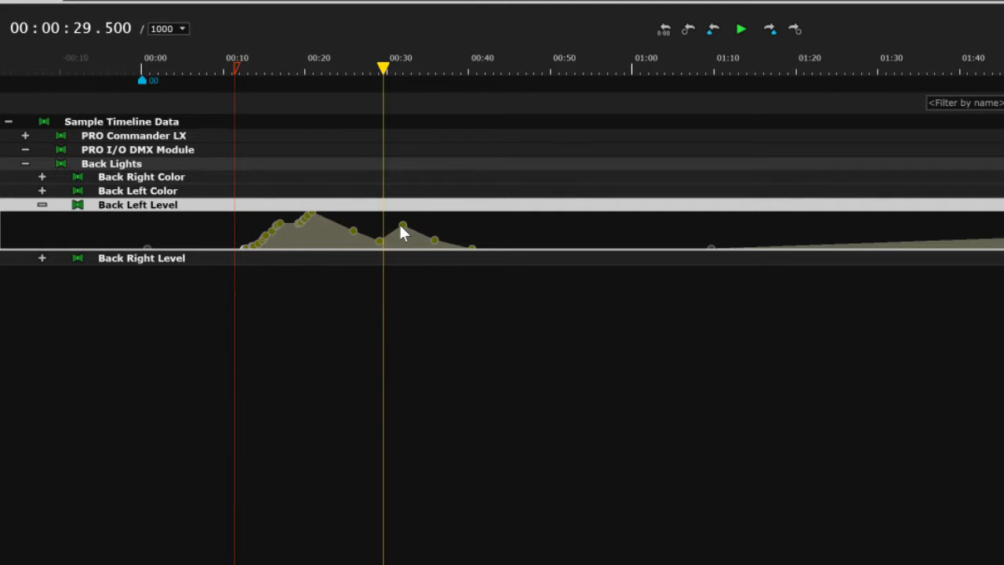
pyautogui.rightClick(397, 214)
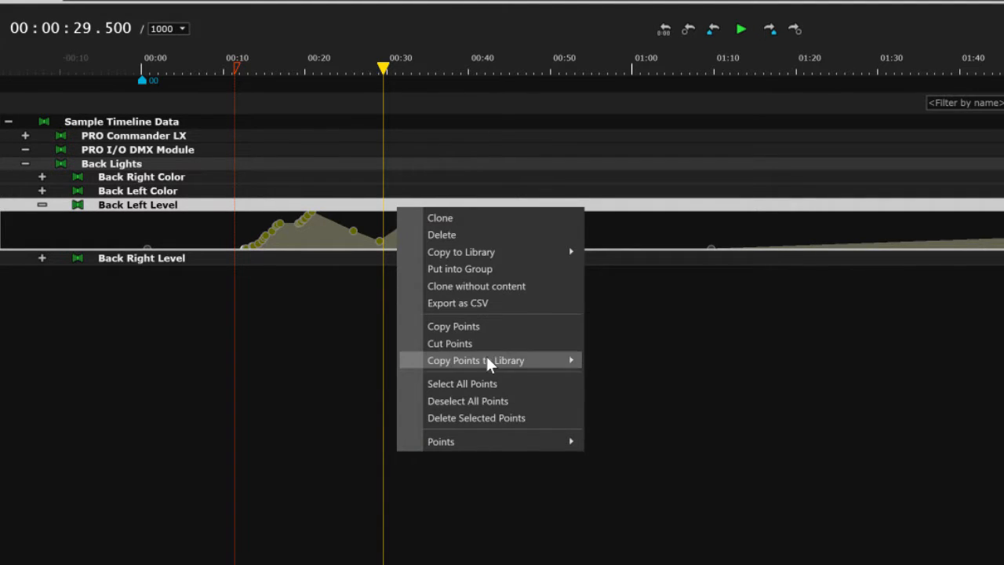
pyautogui.moveTo(494, 364)
pyautogui.click(667, 367)
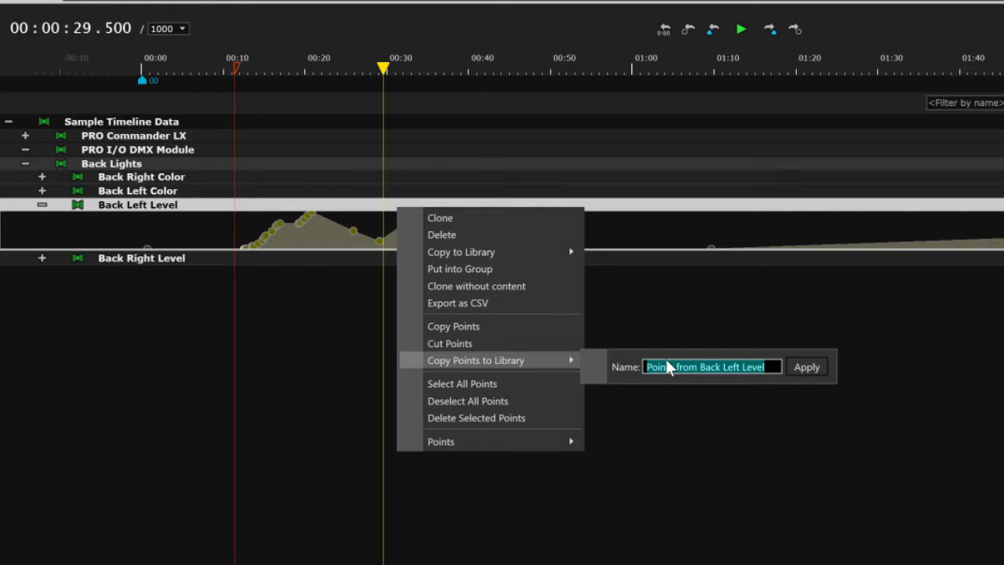
pyautogui.write('Thund')
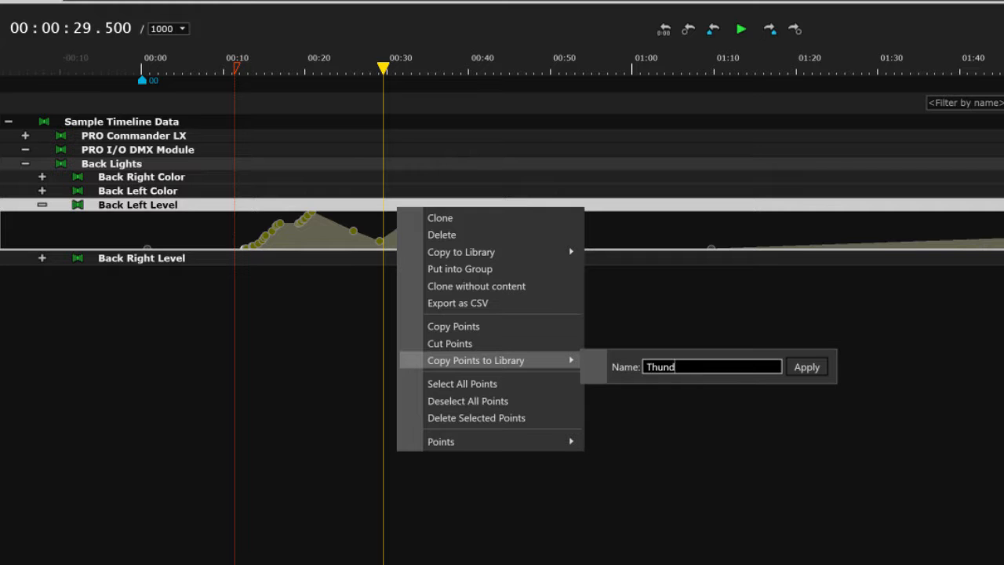
pyautogui.write('er Flash')
pyautogui.click(806, 367)
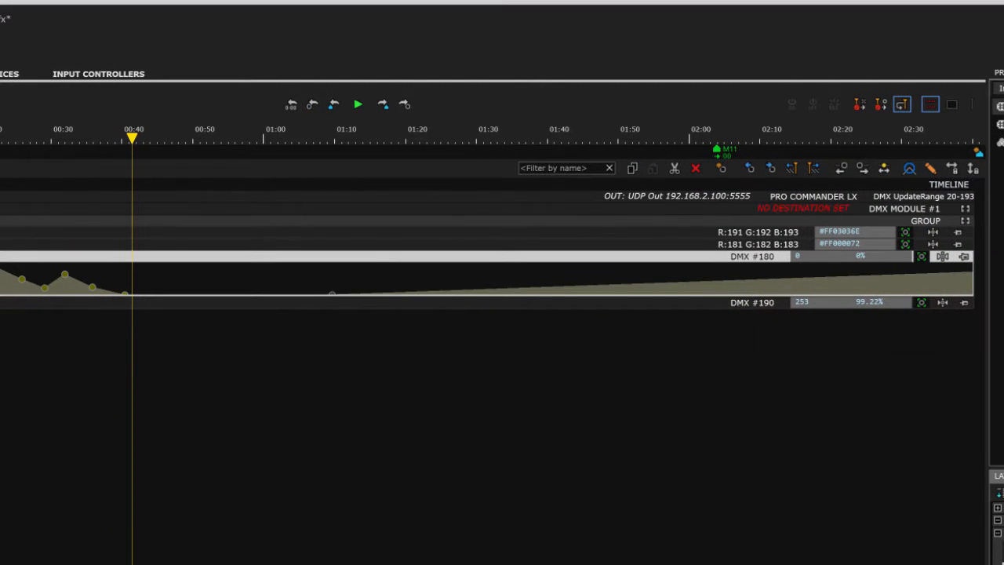
# Insert the Thunder Flash points at about 0:41 in both Back Left Level and Back Right Level.
pyautogui.hotkey('ctrl', 'v')
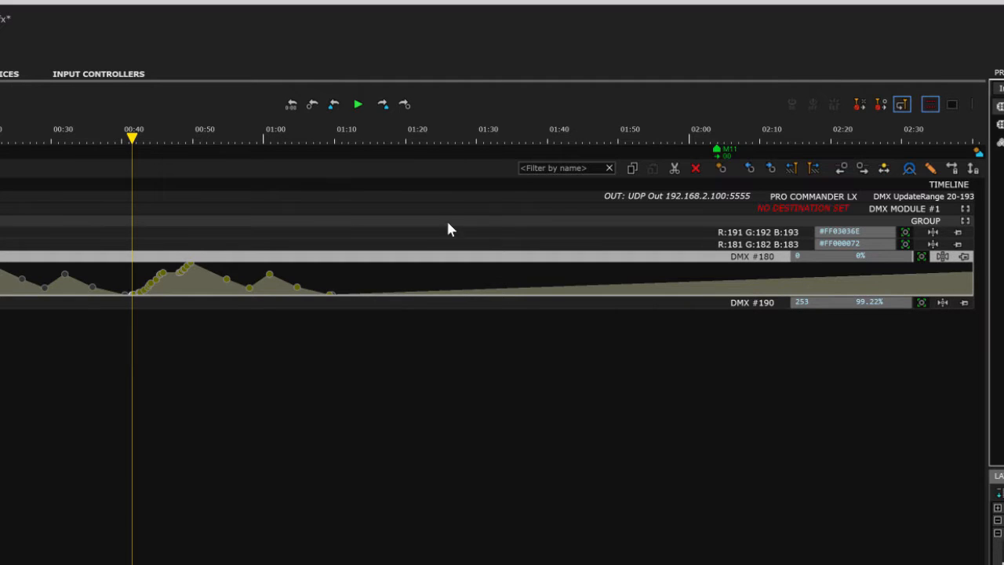
pyautogui.click(216, 303)
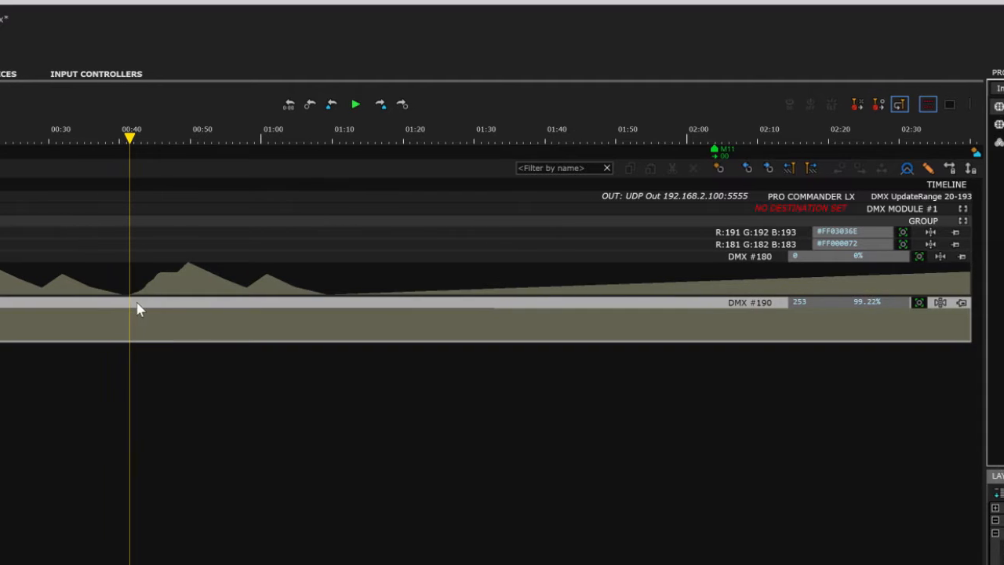
pyautogui.click(977, 140)
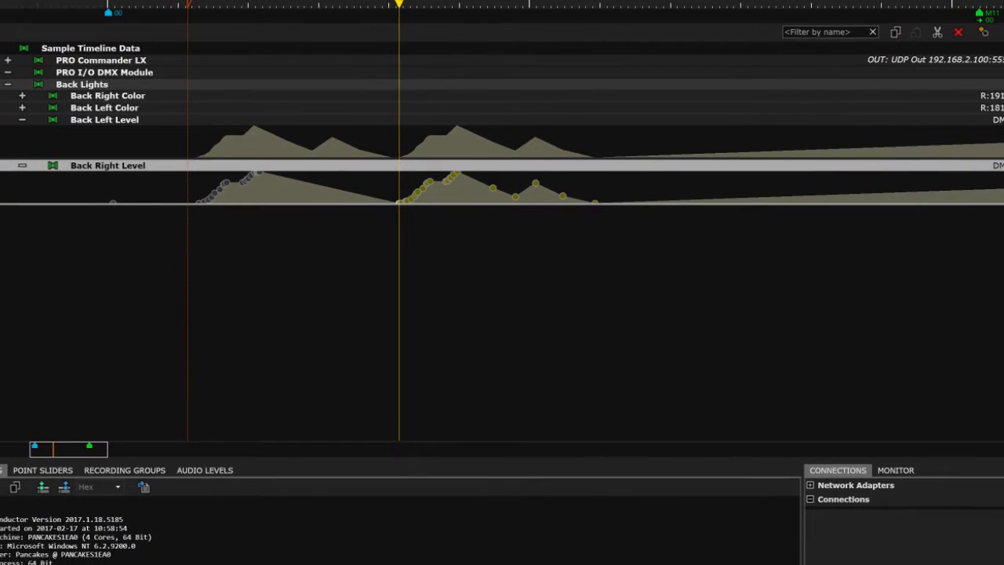
# Move the playhead to about 1:09 and paste the Thunder Flash points into Back Right Level and Back Left Level.
pyautogui.moveTo(399, 10); pyautogui.dragTo(601, 14)
pyautogui.hotkey('ctrl', 'v')
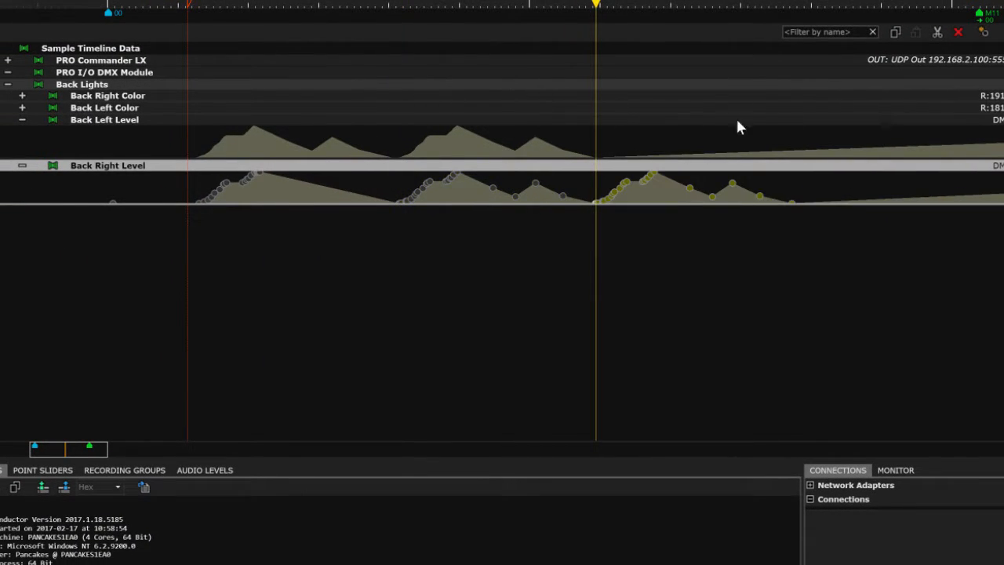
pyautogui.click(611, 126)
pyautogui.hotkey('ctrl', 'v')
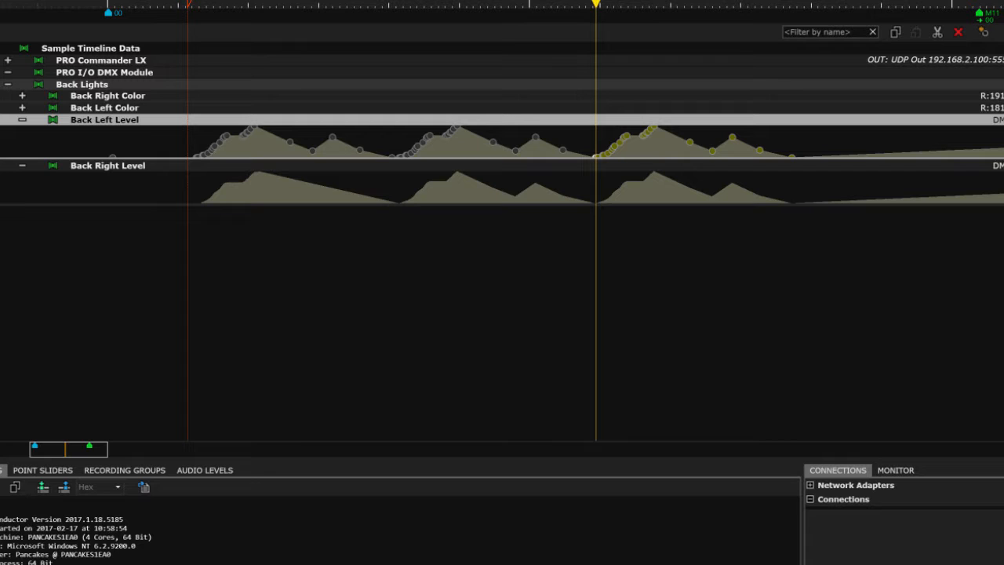
# View the dialogs for saving and opening library files (*.parts), cancelling each one.
pyautogui.click(43, 470)
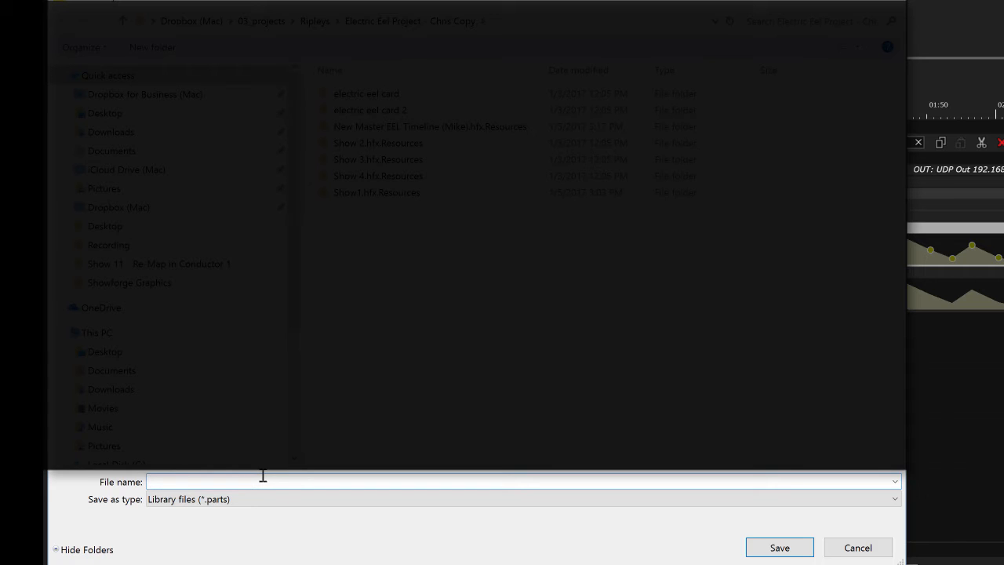
pyautogui.click(831, 547)
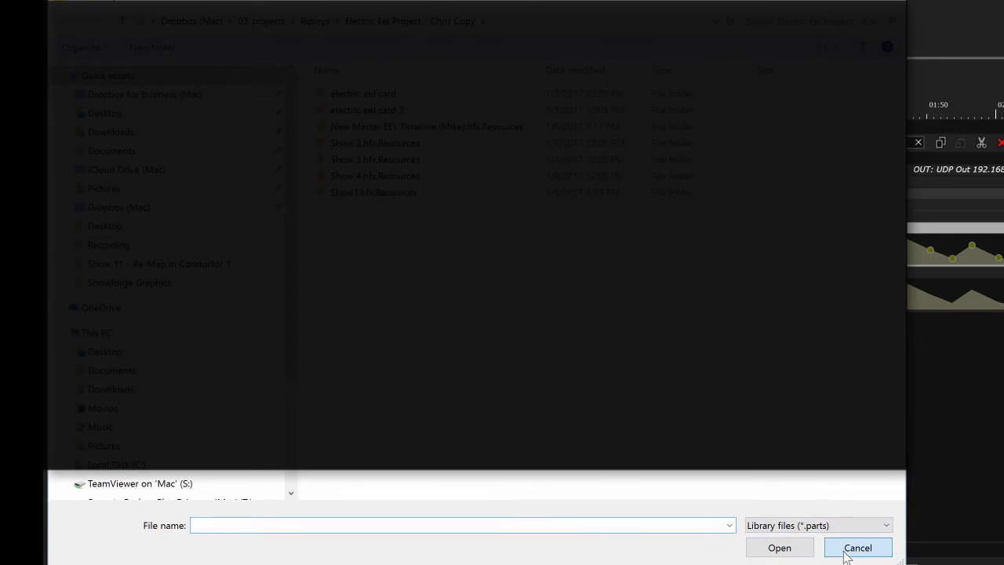
pyautogui.click(849, 549)
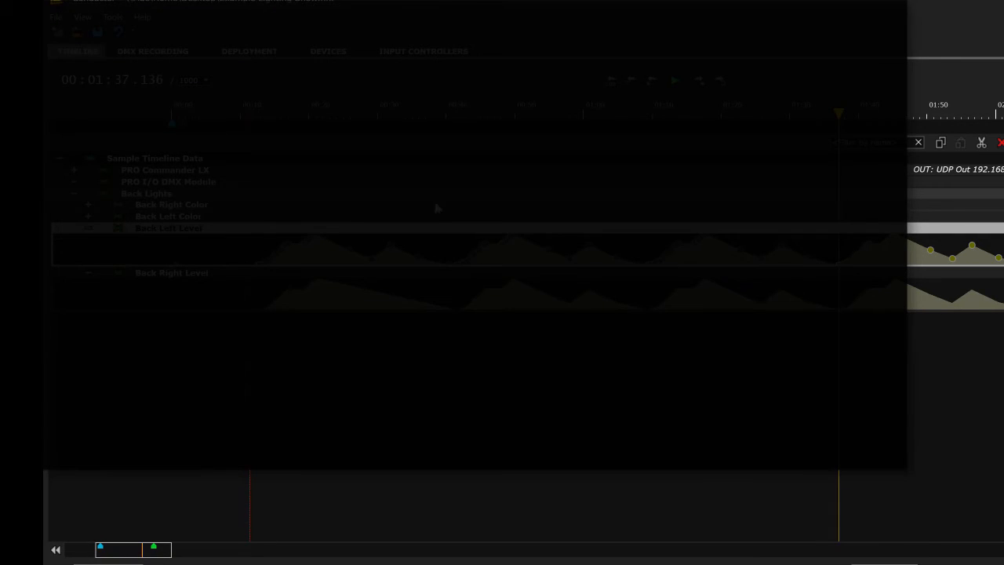